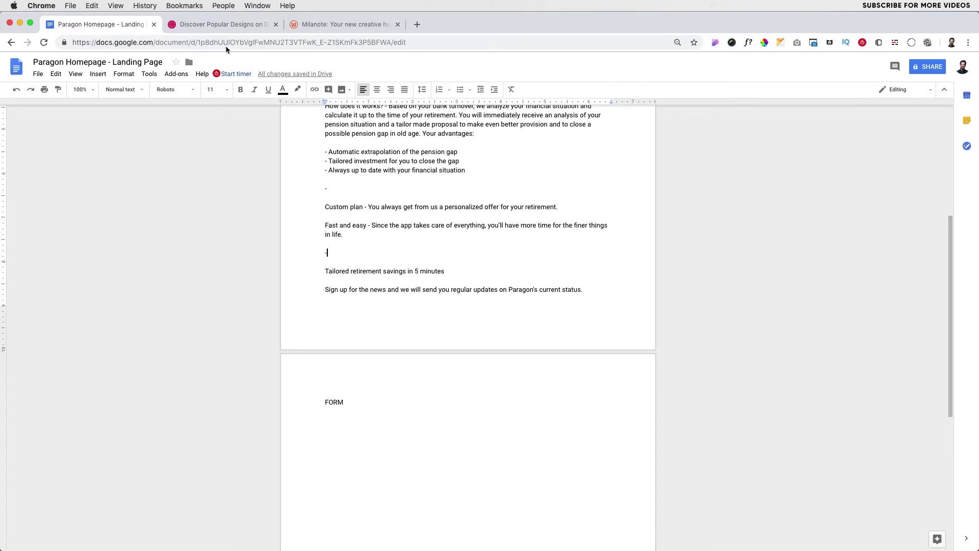
Step: Search Dribbble for 'finance page' landing-page shots
left_click(224, 25)
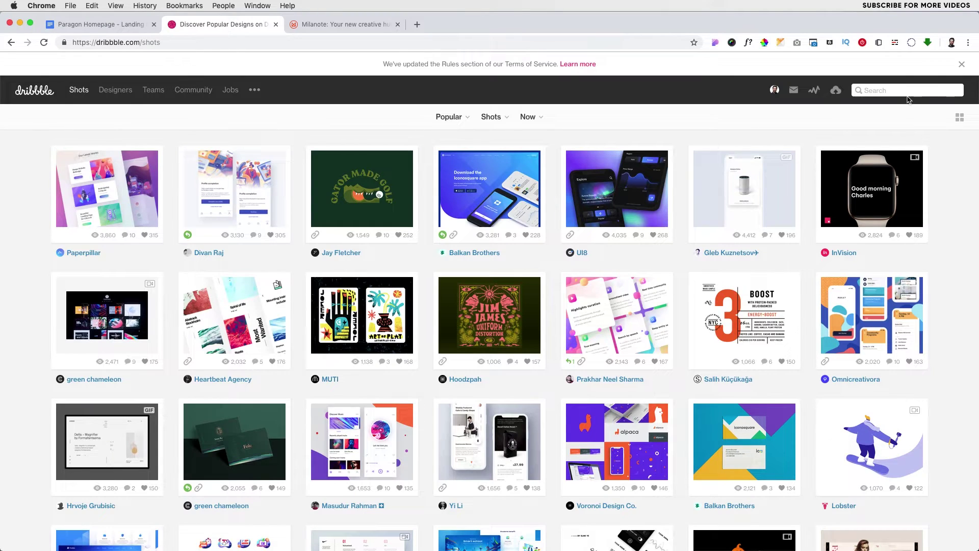
type("finance ")
type("page")
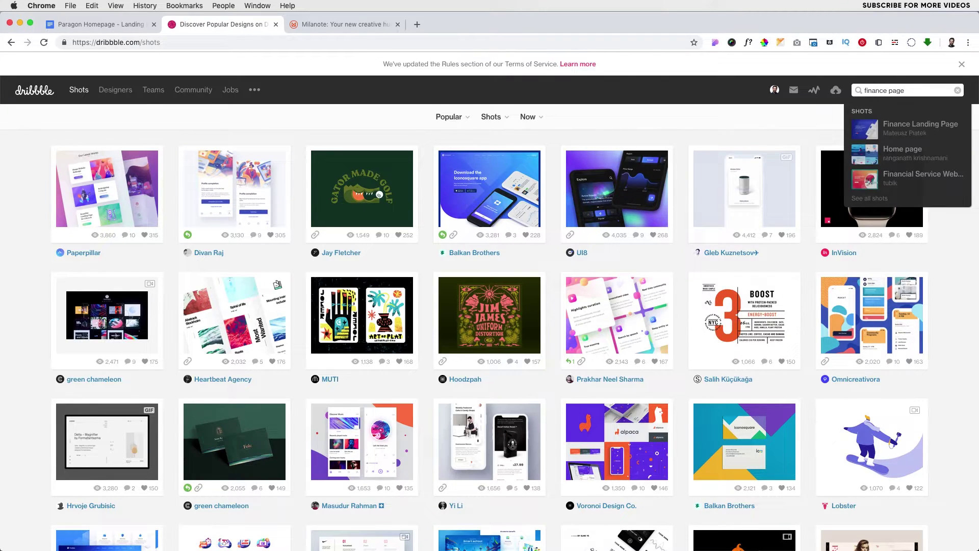
key("Return")
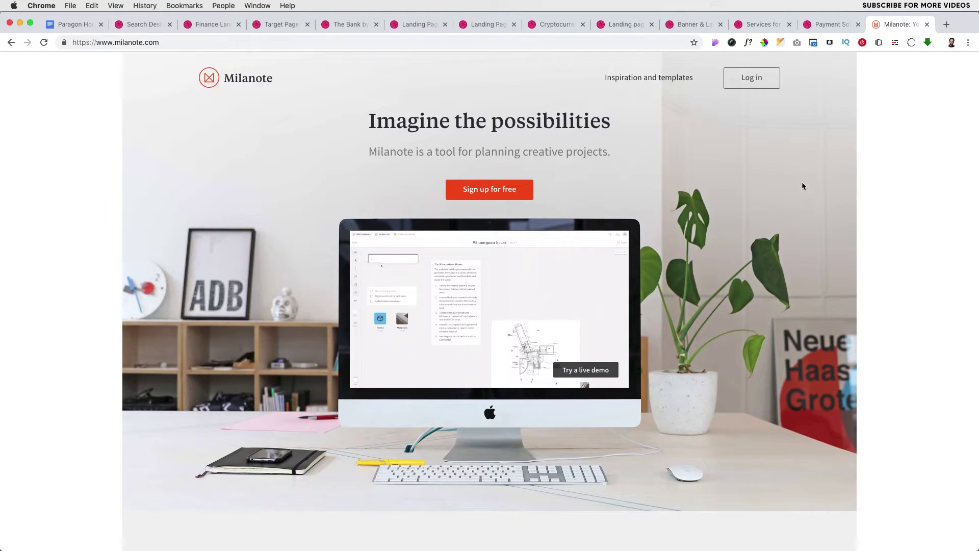
Step: Create a Milanote board named 'Paragon Landing Page' and open it
left_click(752, 83)
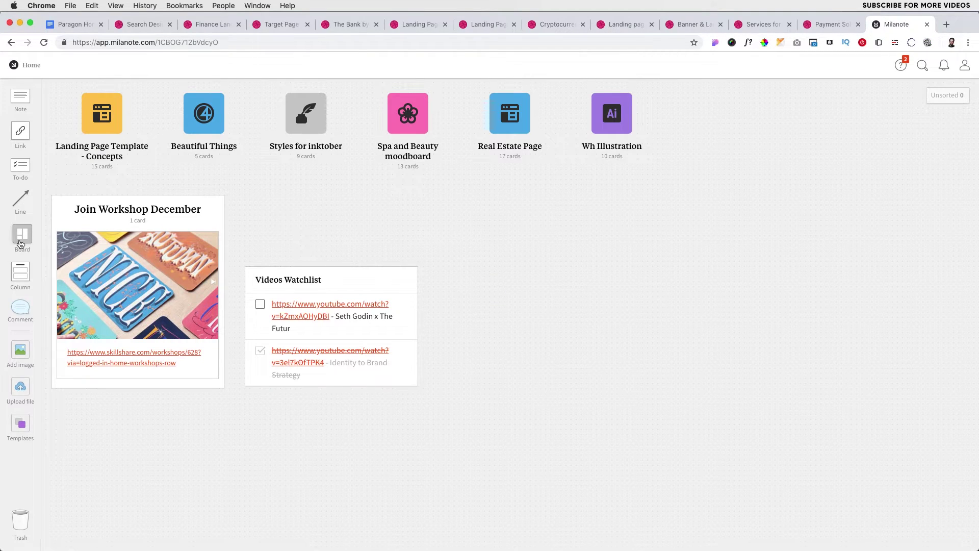
left_click_drag(20, 234, 301, 199)
left_click(301, 200)
type("Paragon Landing Page")
key("Return")
double_click(298, 203)
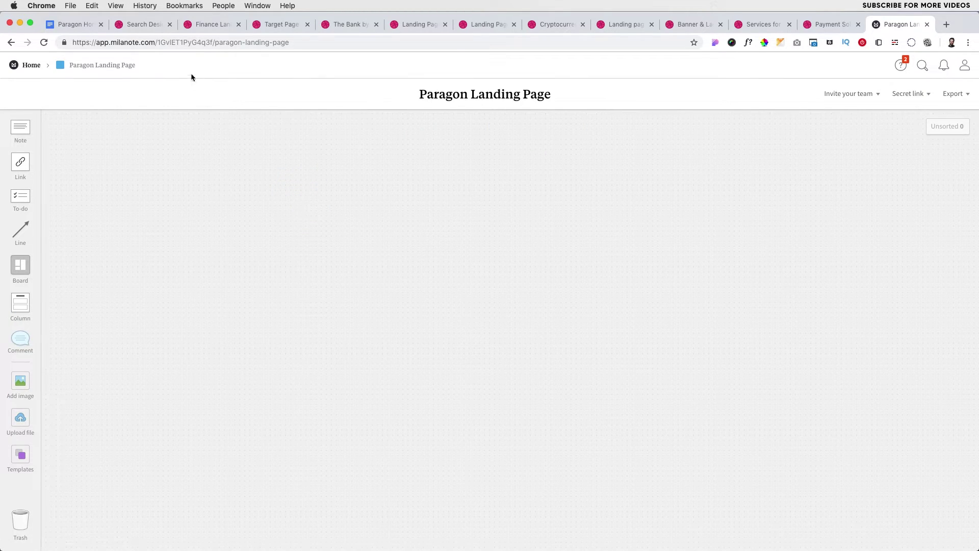
Step: Copy finance landing-page shots from Dribbble and paste them onto the board
left_click(210, 24)
right_click(466, 306)
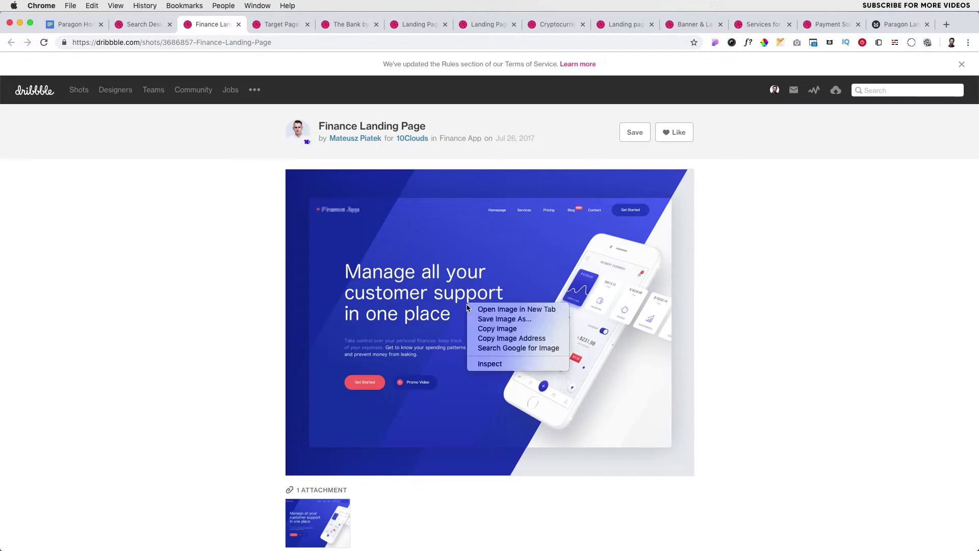
left_click(489, 330)
left_click(901, 24)
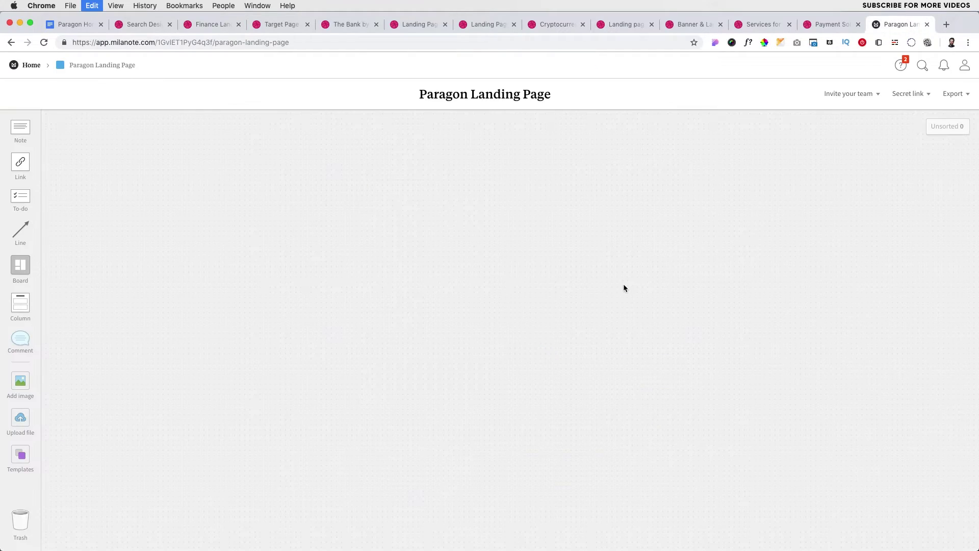
key("super+v")
left_click(419, 24)
right_click(395, 235)
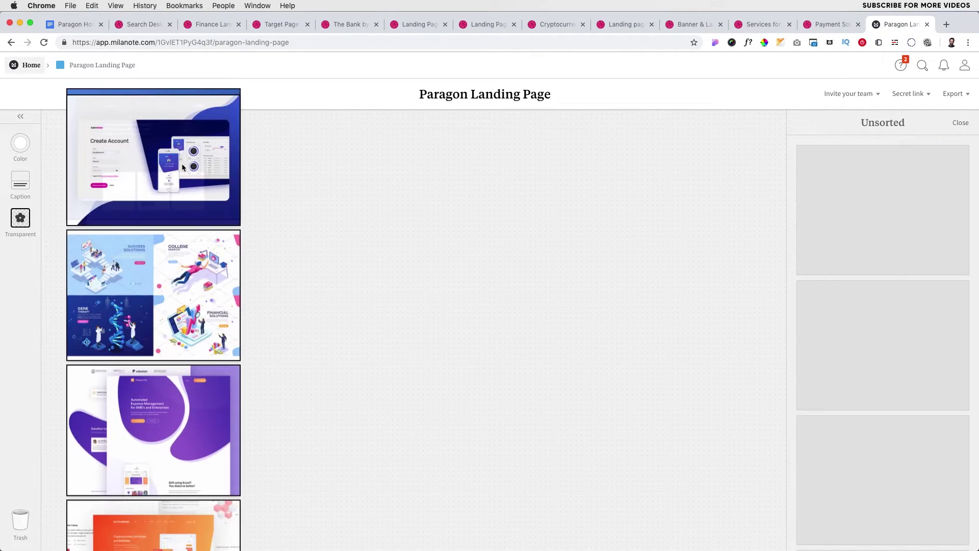
Step: Arrange the pasted finance shots into a grid on the board
left_click_drag(182, 167, 128, 187)
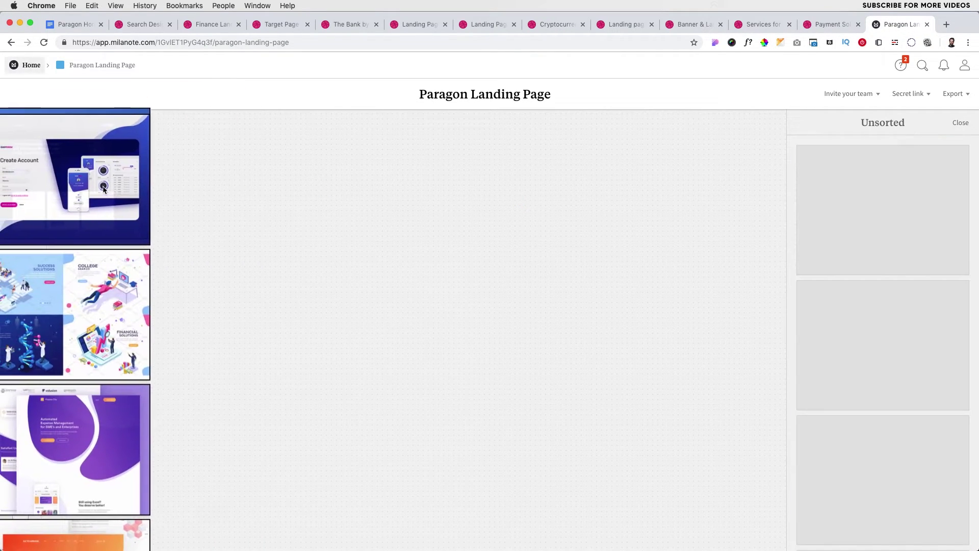
scroll(129, 187, "up", 3)
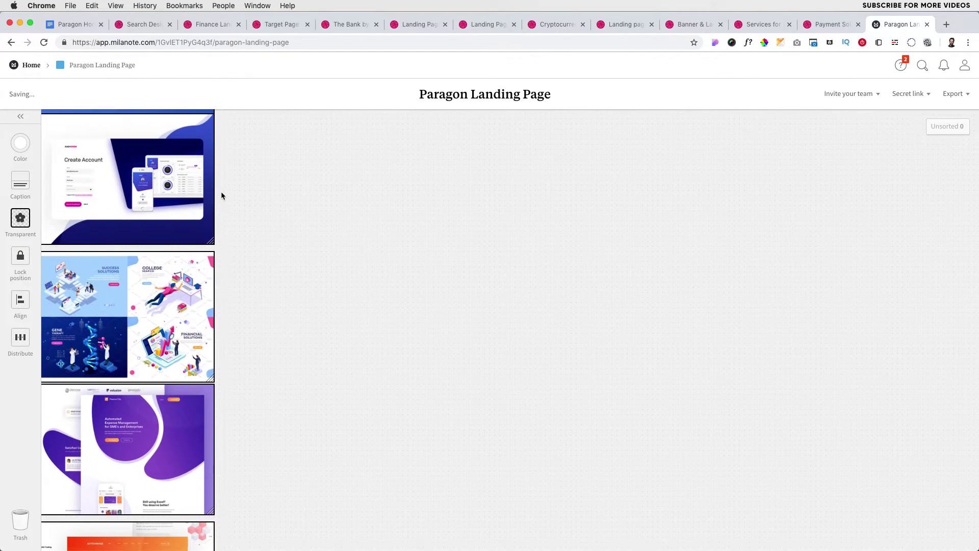
left_click_drag(157, 179, 170, 195)
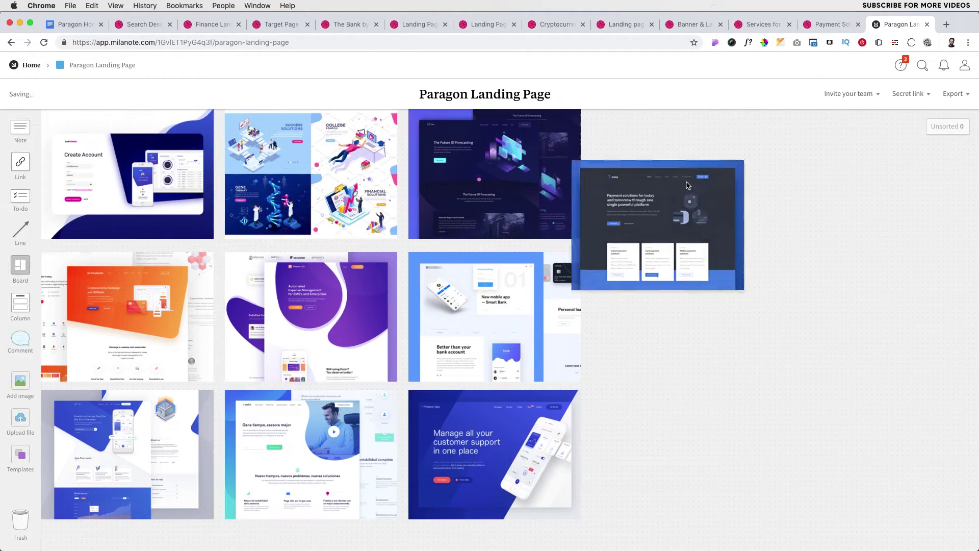
left_click_drag(686, 184, 686, 180)
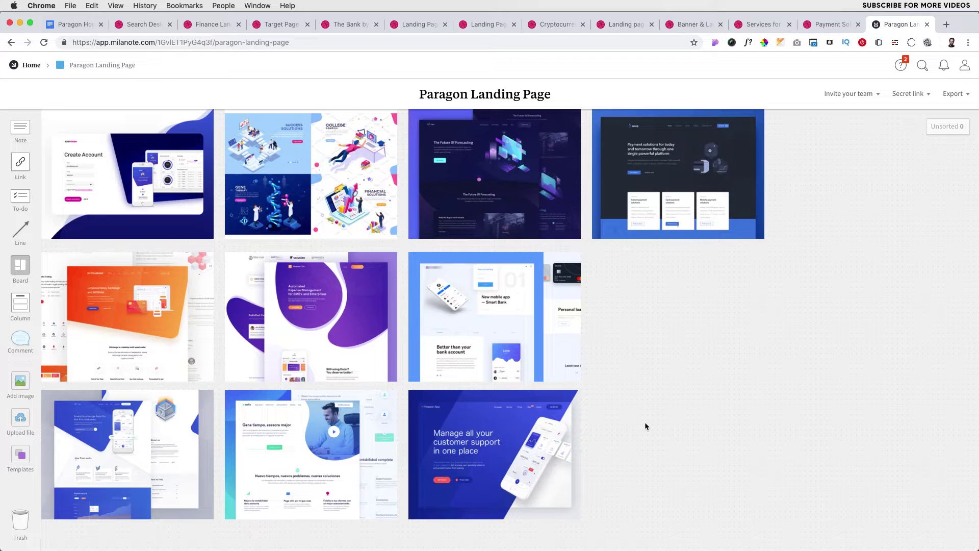
Step: Search stock images for 'mountains' and add the mountain lake photo to the board
left_click(20, 382)
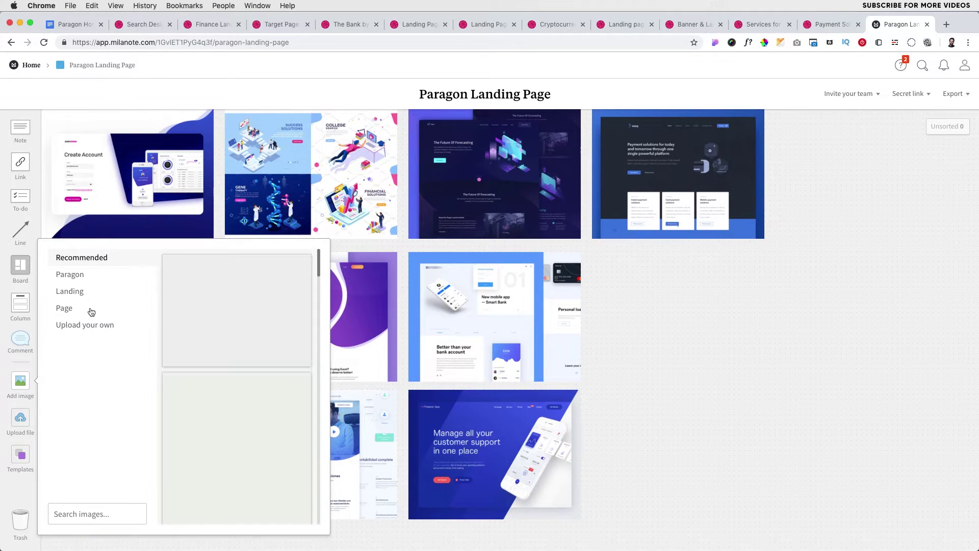
left_click(82, 513)
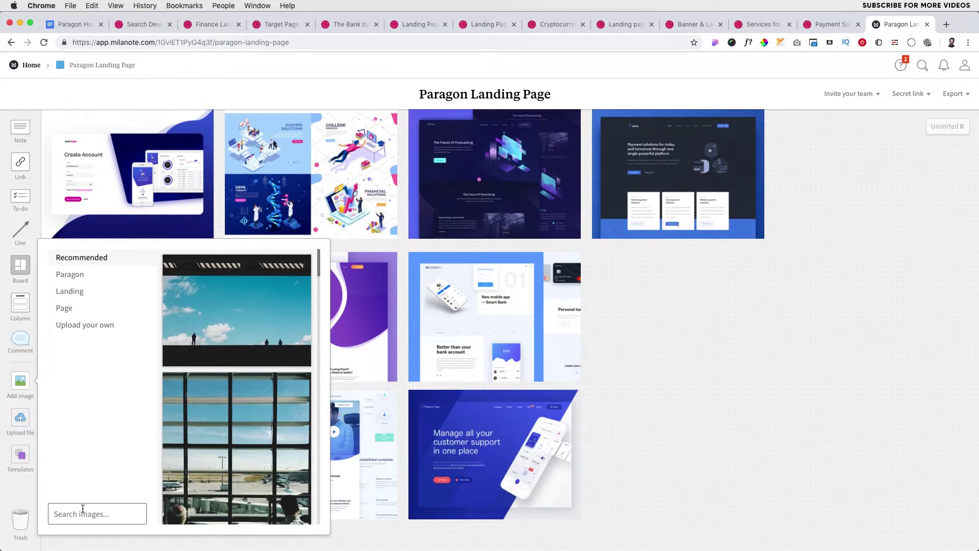
type("mountains")
key("Return")
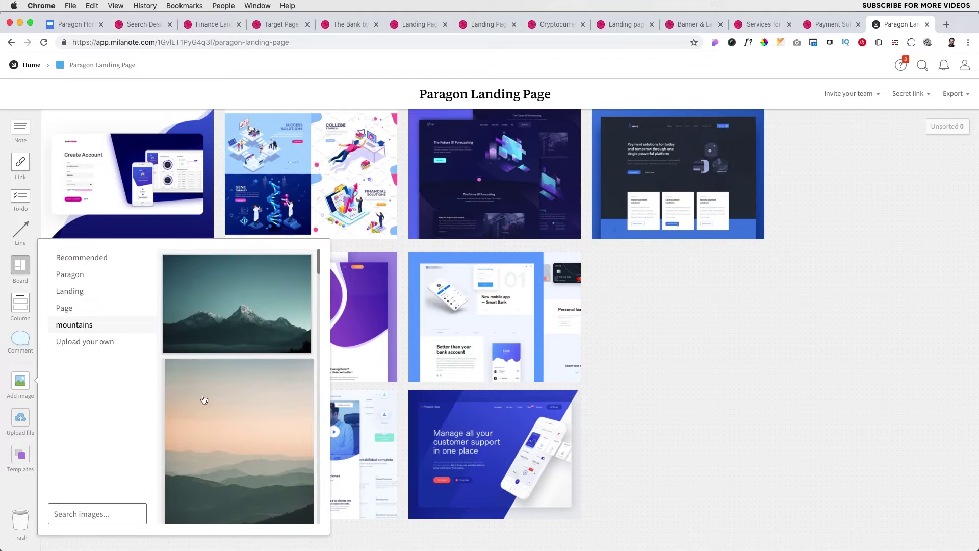
scroll(204, 400, "down", 5)
scroll(214, 367, "down", 5)
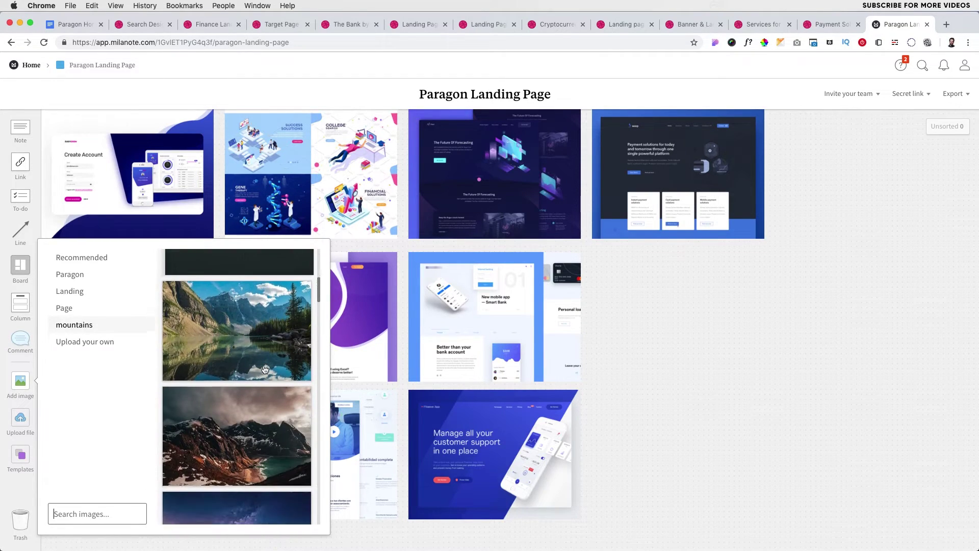
left_click(227, 333)
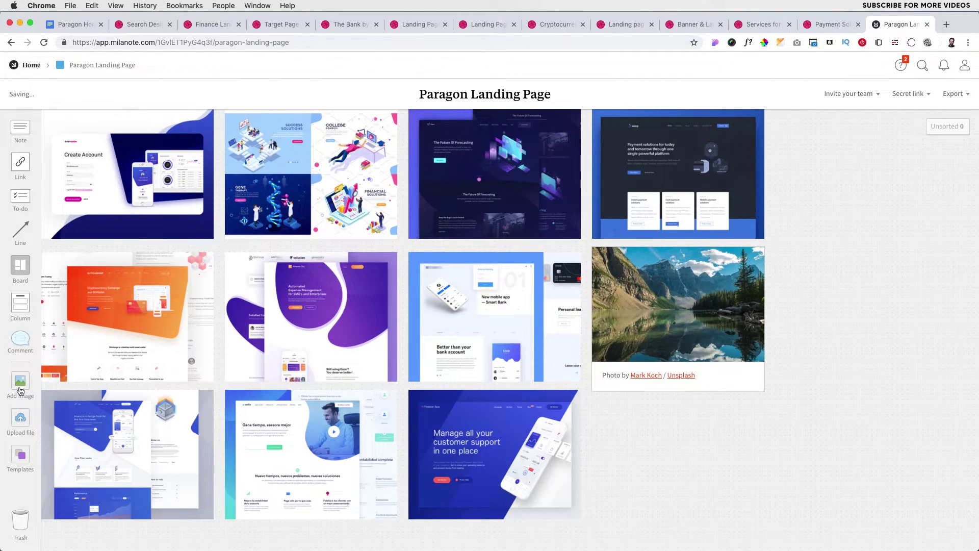
Step: Add another mountain photo and a lakeside pier photo from stock images
left_click(21, 381)
left_click(237, 321)
left_click(22, 381)
type("travel")
key("Return")
left_click(244, 427)
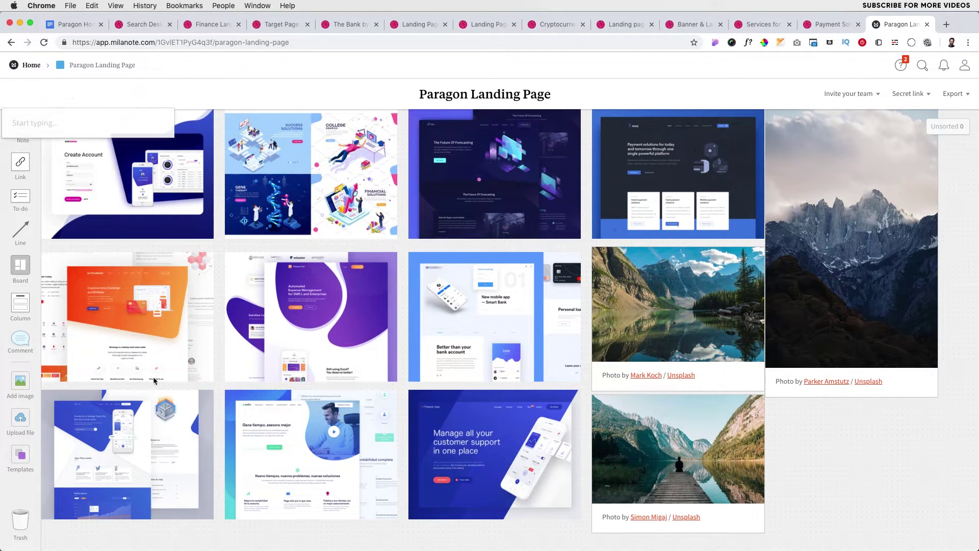
Step: Add notes 'phone on the right', 'shapes? - maybe triangles' and 'dark themed' to three mockups
left_click_drag(88, 123, 146, 489)
type("phone on the right")
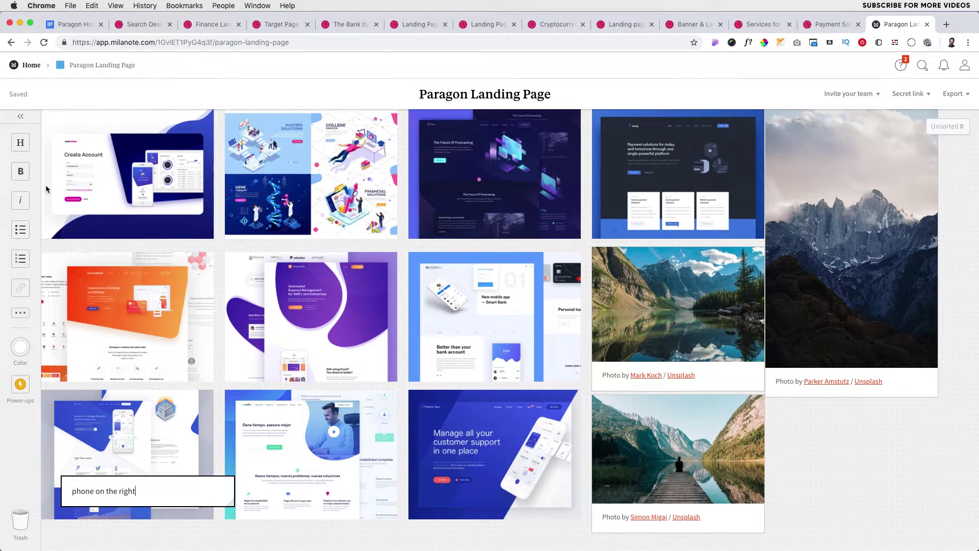
key("Return")
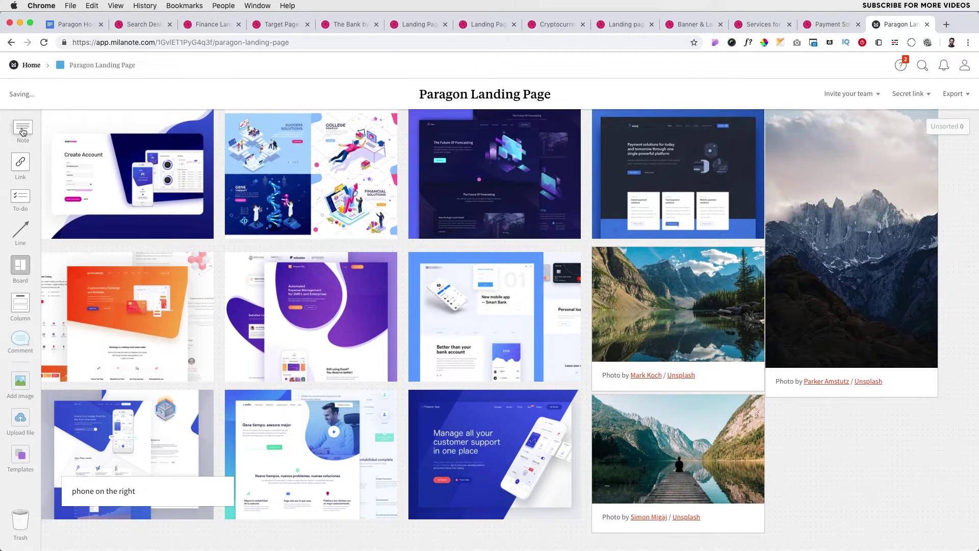
left_click_drag(88, 136, 345, 351)
type("shapes? - maybe triang")
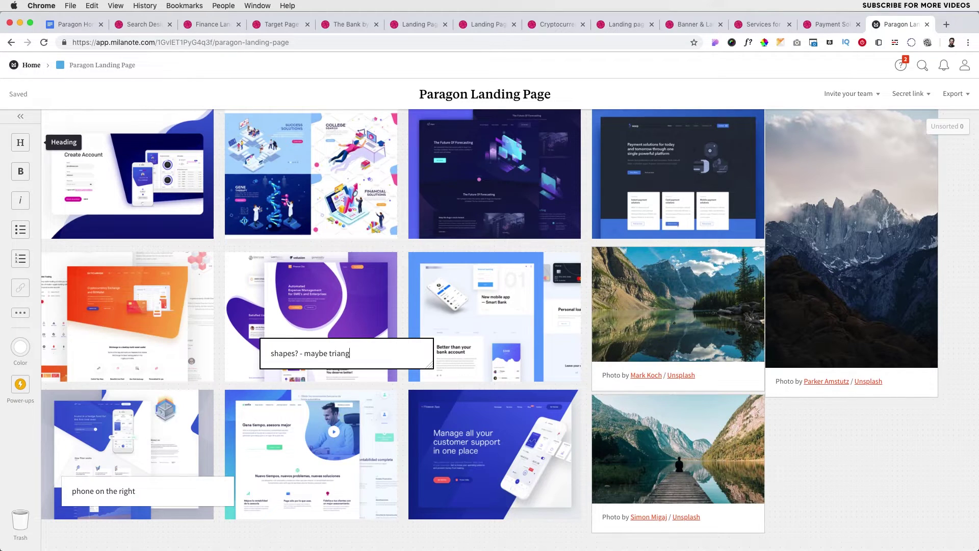
type("les")
key("Return")
left_click_drag(88, 135, 521, 205)
type("dark")
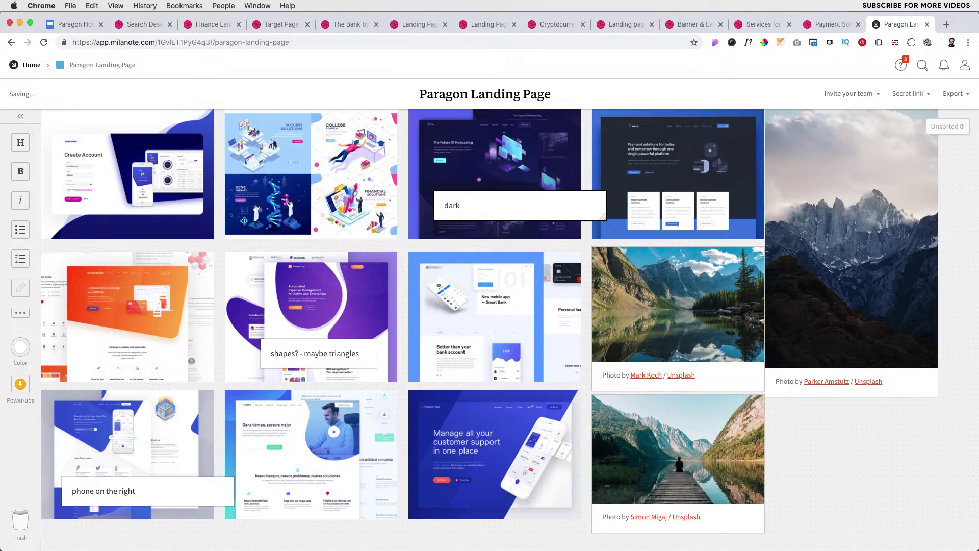
type(" themed")
key("Return")
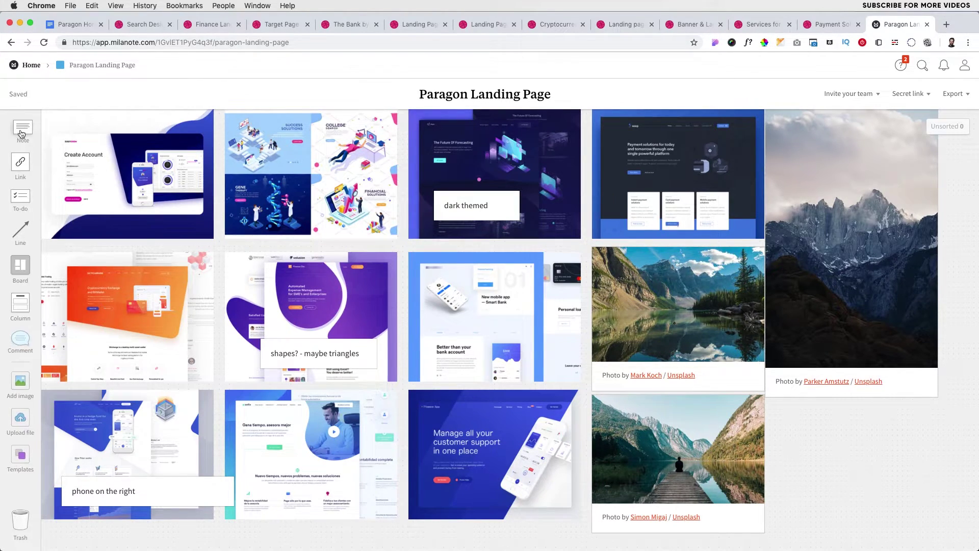
Step: Add 'a lot of whitespace' and 'mountains - travel' notes, plus a note on the pier photo
left_click_drag(21, 133, 475, 367)
type("a lot of whitespace")
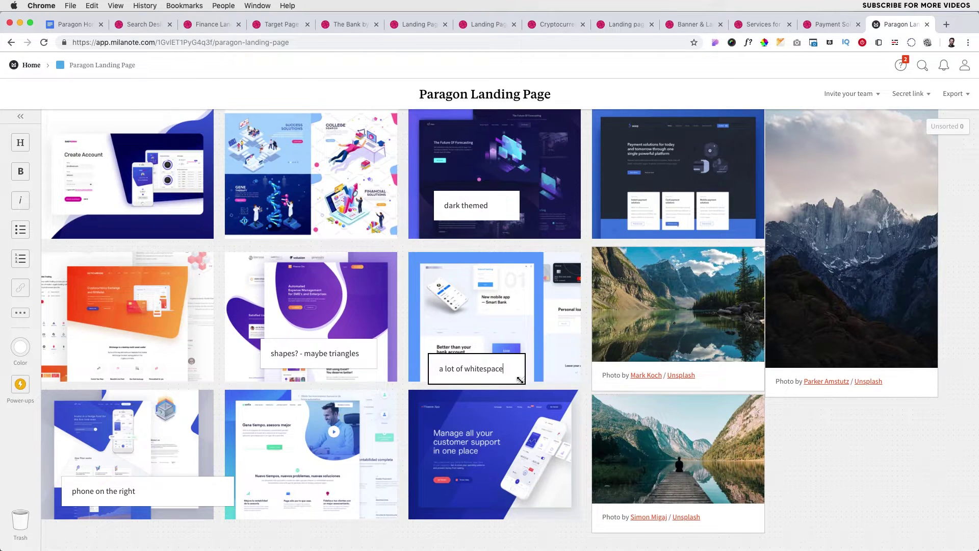
key("Return")
left_click_drag(22, 132, 711, 336)
type("mountains - travel")
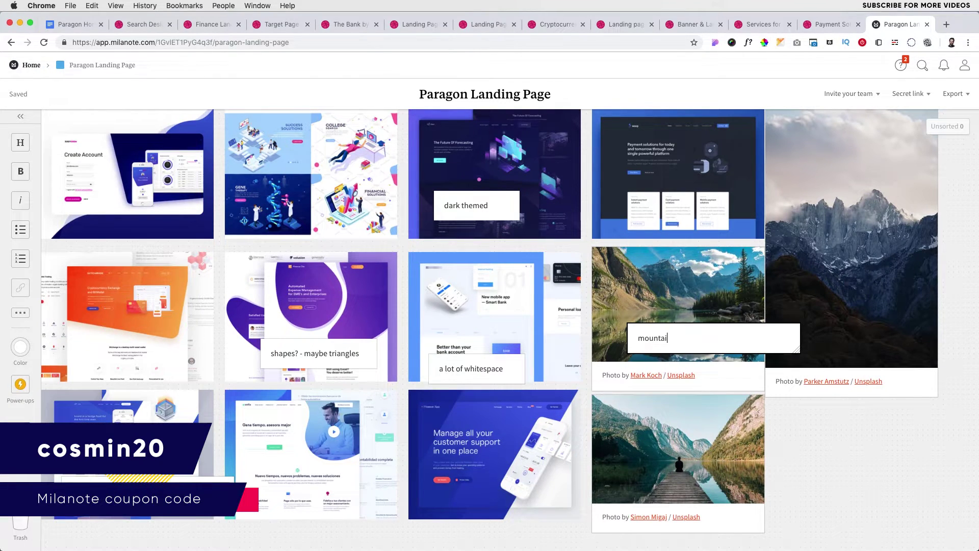
key("Return")
left_click_drag(22, 133, 720, 448)
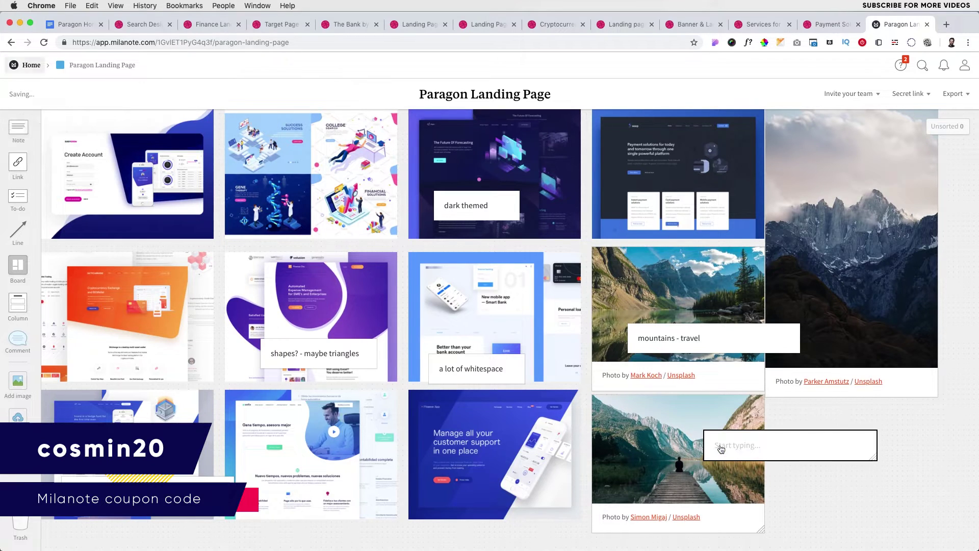
type("with people in it")
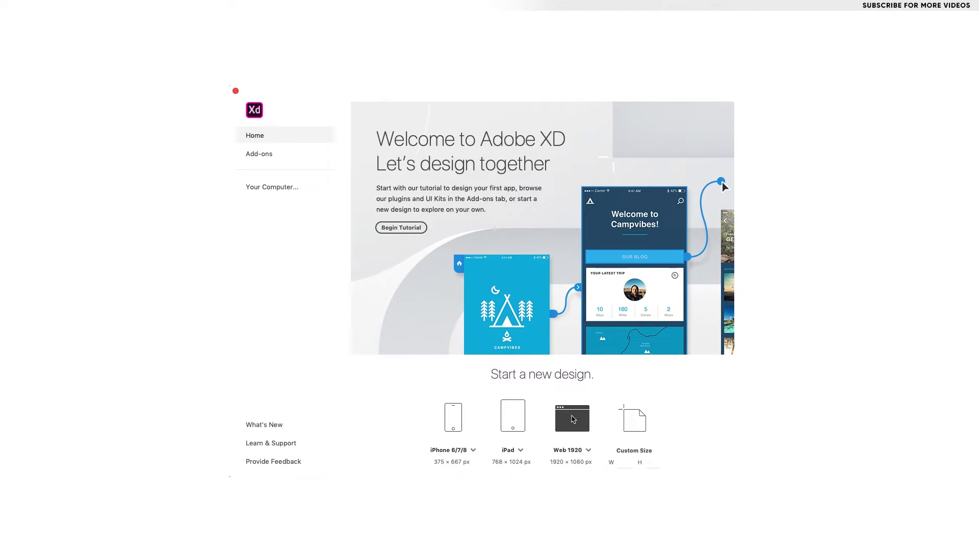
Step: Start a Web 1920 design and rename its artboard 'Paragon Page'
left_click(573, 418)
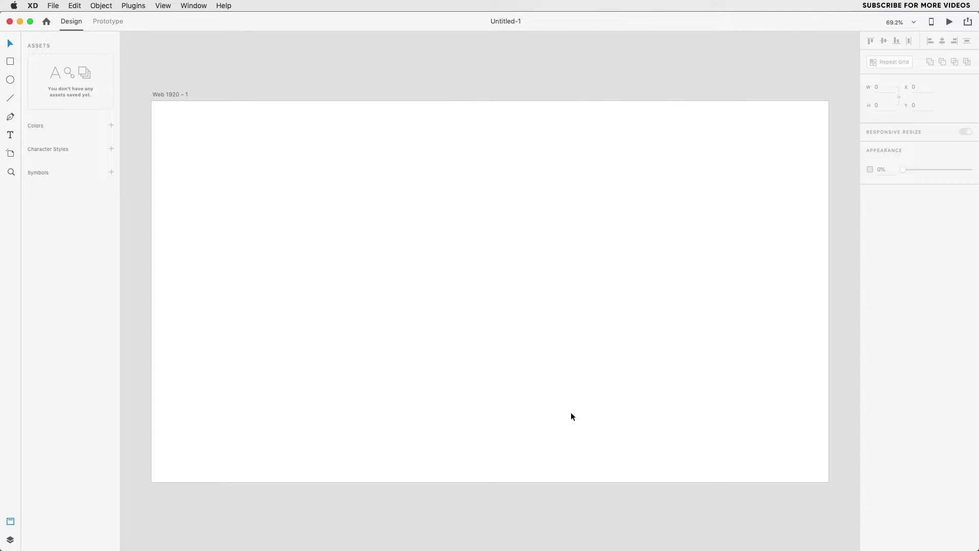
double_click(168, 94)
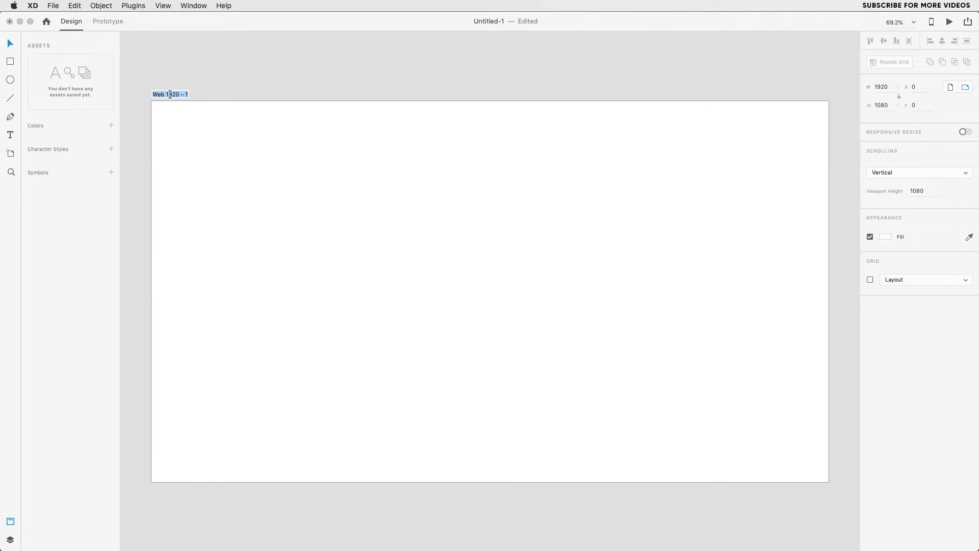
type("Paragon Page")
key("Return")
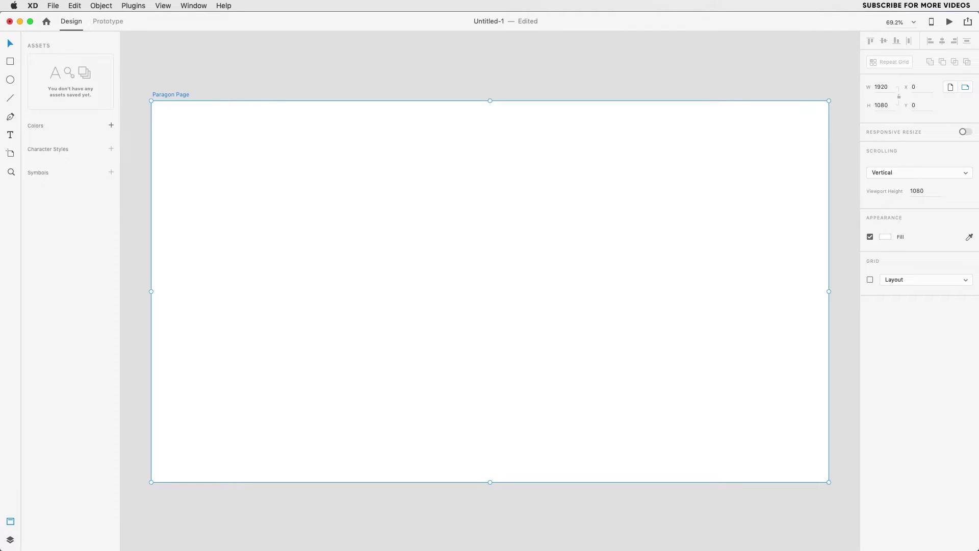
Step: Turn on the artboard's 12-column layout grid
left_click(870, 280)
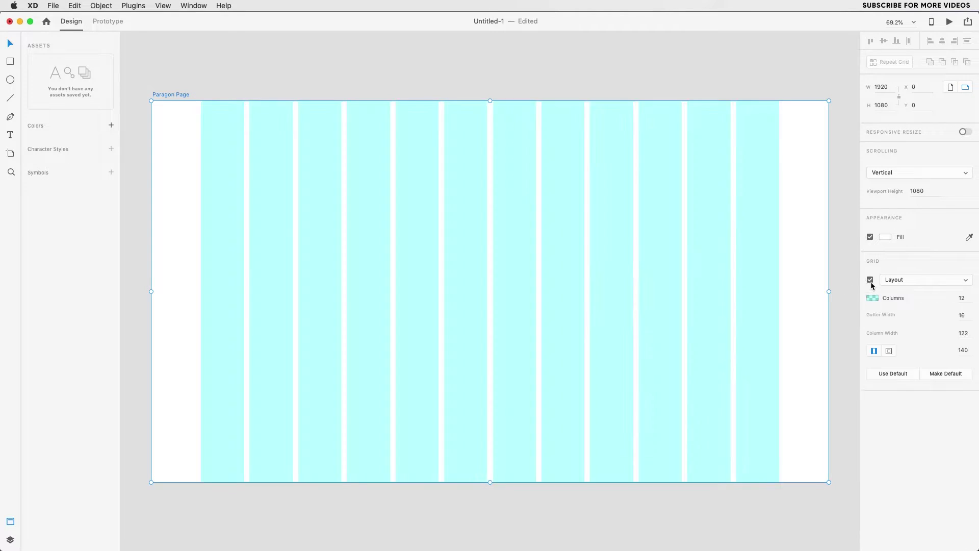
left_click(870, 281)
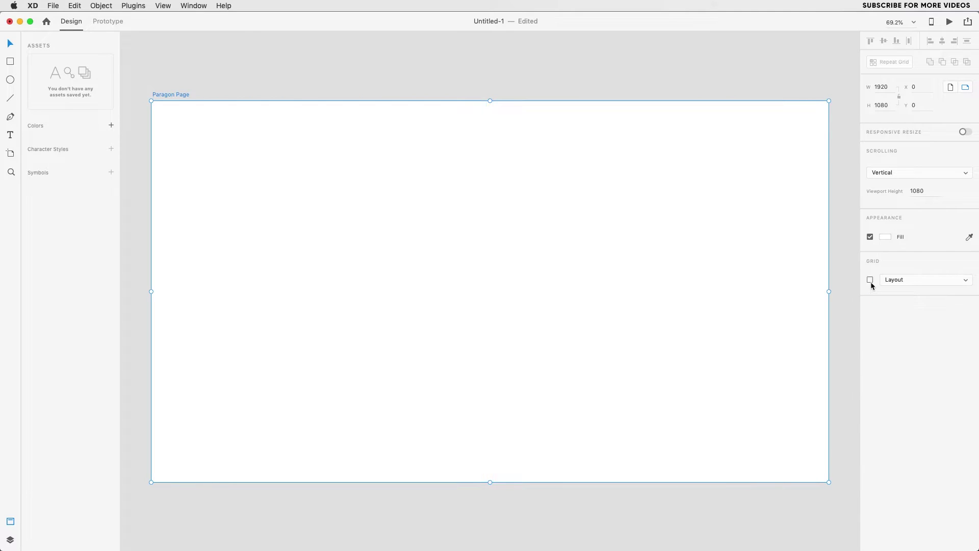
left_click(870, 280)
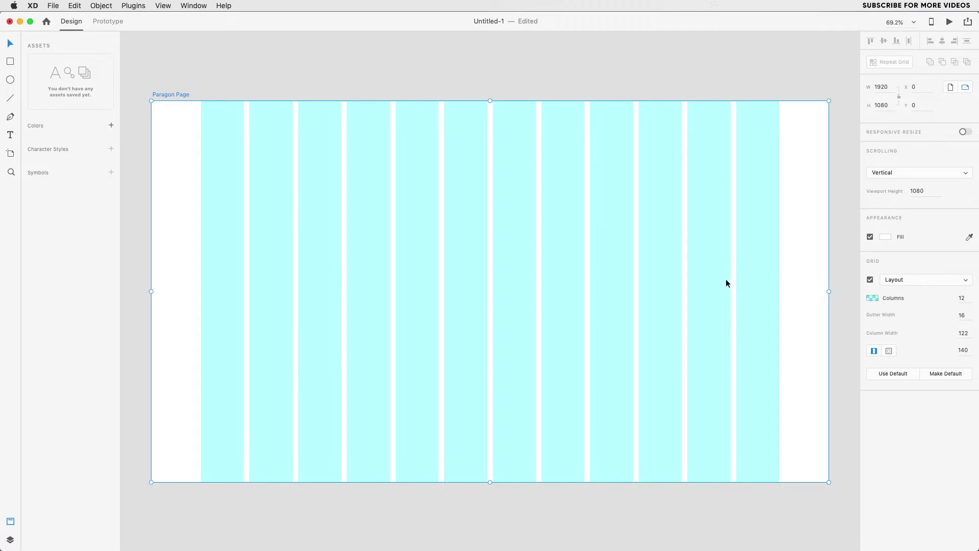
scroll(726, 314, "down", 5)
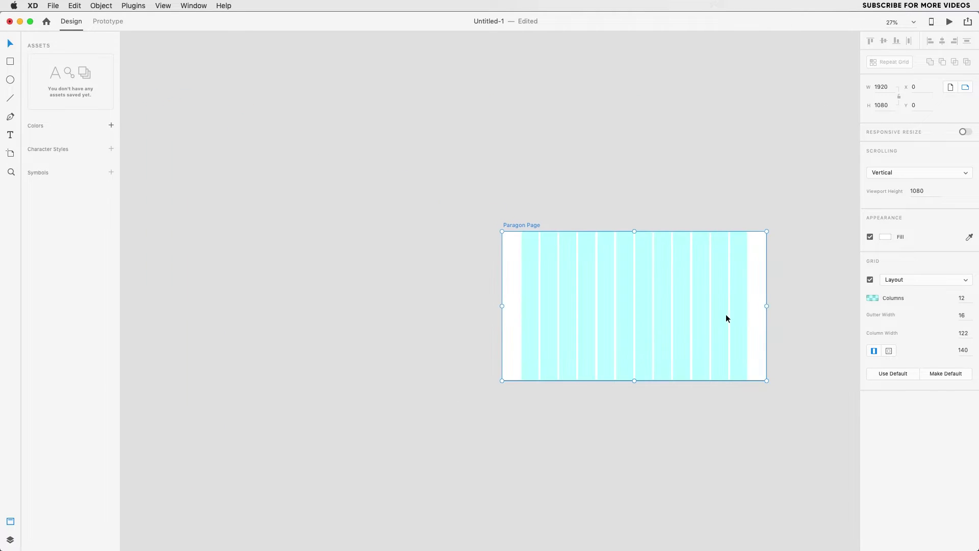
scroll(726, 314, "right", 5)
scroll(726, 314, "down", 1)
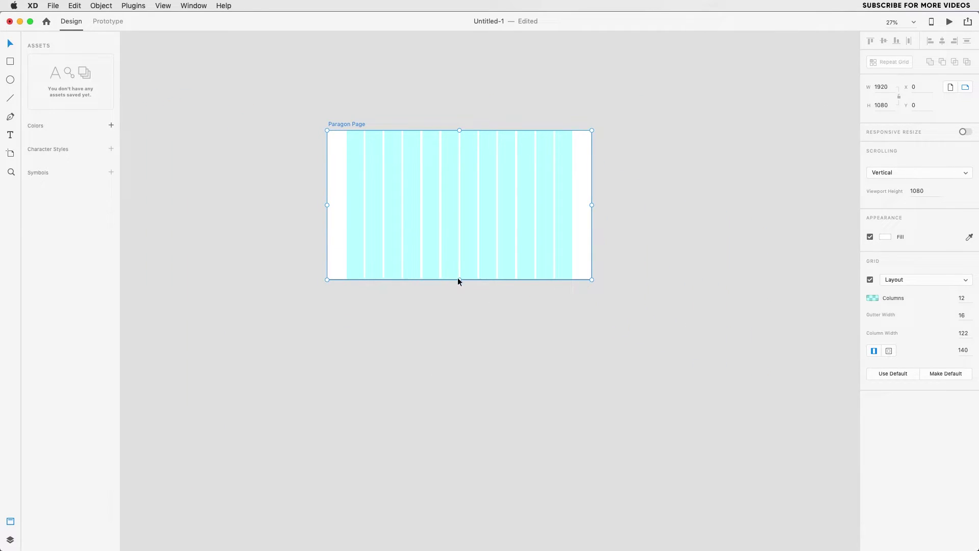
Step: Stretch the artboard to 3008 tall and place a half-size Paragon logo top-left
left_click_drag(460, 277, 468, 547)
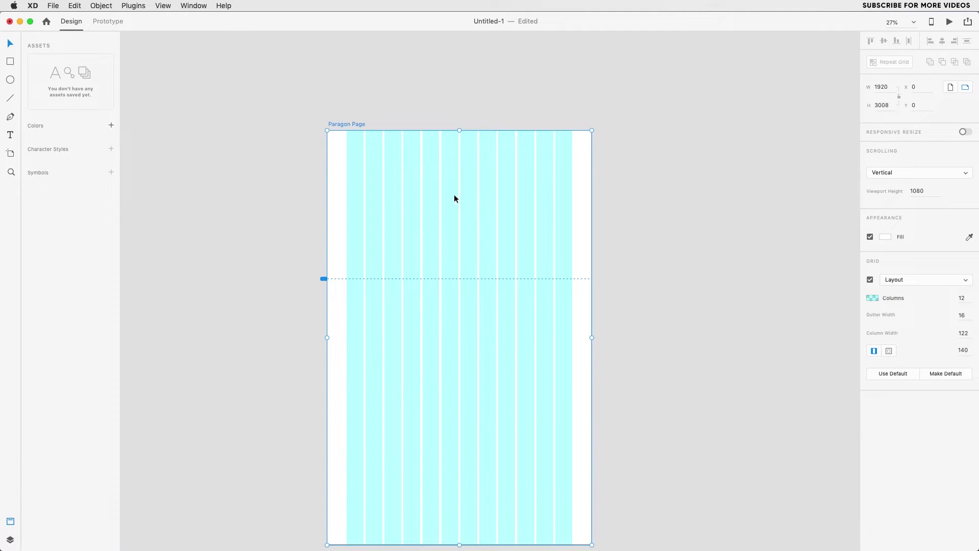
scroll(454, 198, "up", 5)
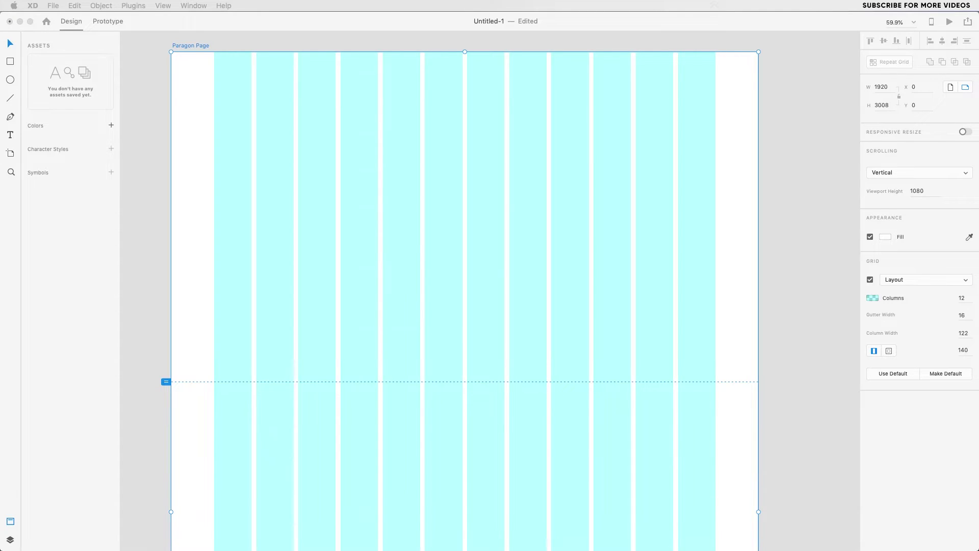
left_click_drag(413, 333, 382, 314)
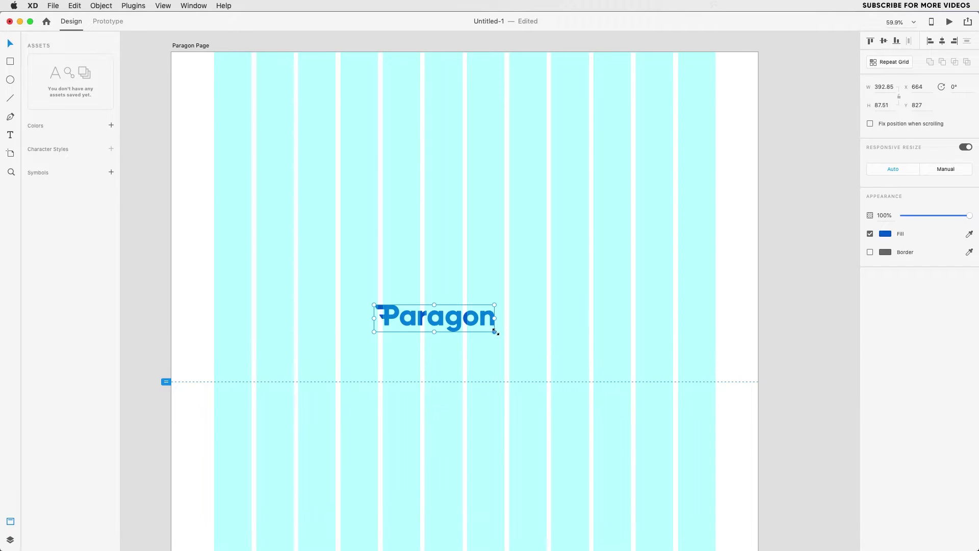
mouse_move(496, 331)
left_mouse_down()
mouse_move(434, 321)
mouse_move(304, 87)
left_mouse_up()
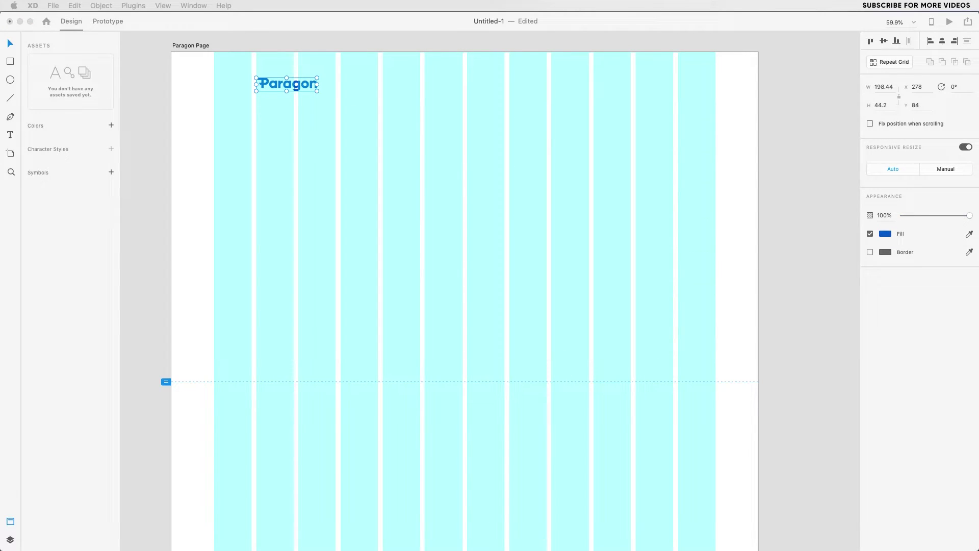
Step: Place the brand style sheet, hide the grid, and save its colours to Assets
left_click_drag(390, 268, 364, 240)
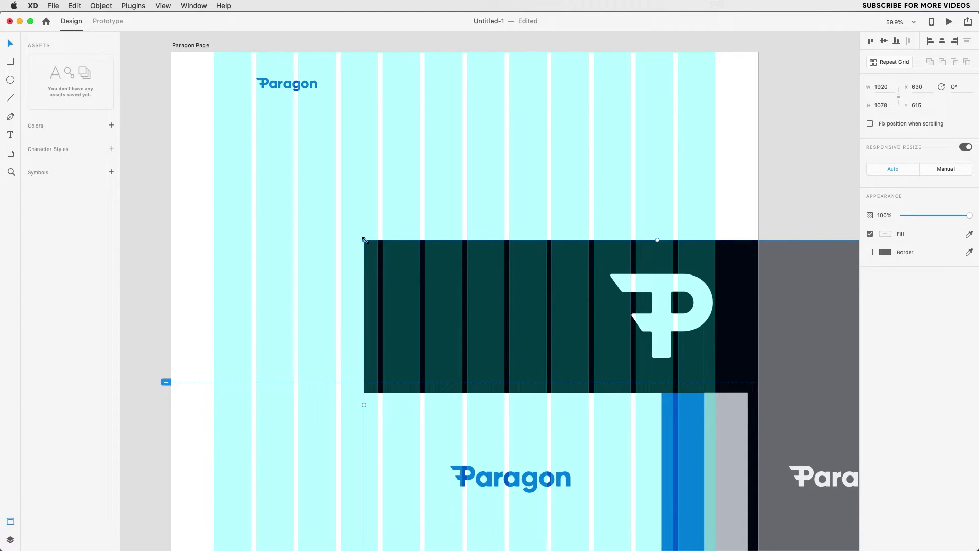
mouse_move(364, 240)
left_mouse_down()
mouse_move(456, 273)
mouse_move(386, 219)
left_mouse_up()
key("super+apostrophe")
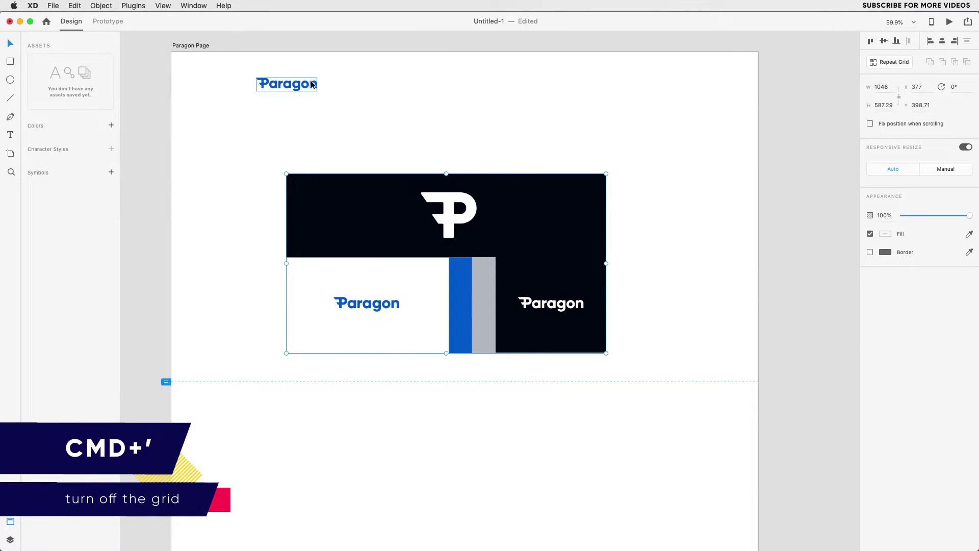
left_click_drag(313, 87, 401, 80, "alt")
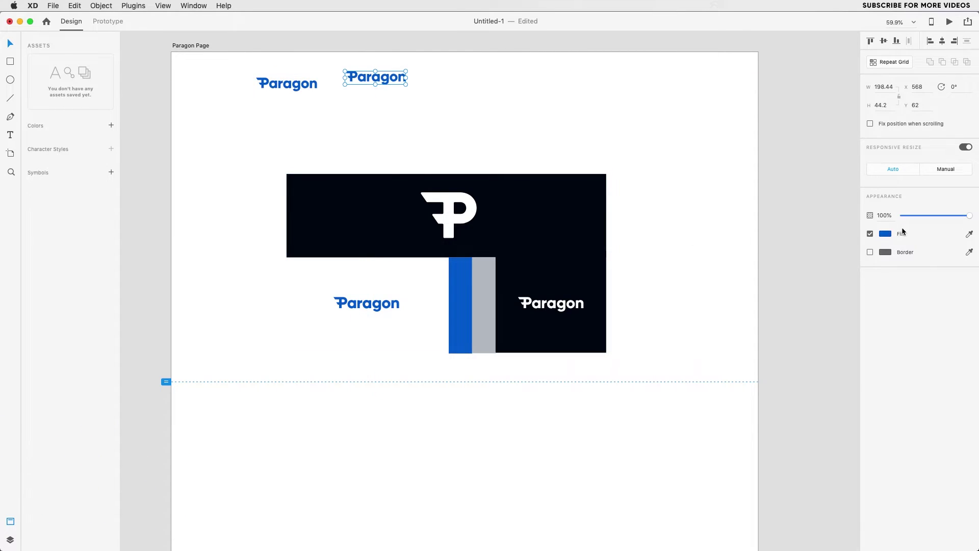
left_click(110, 124)
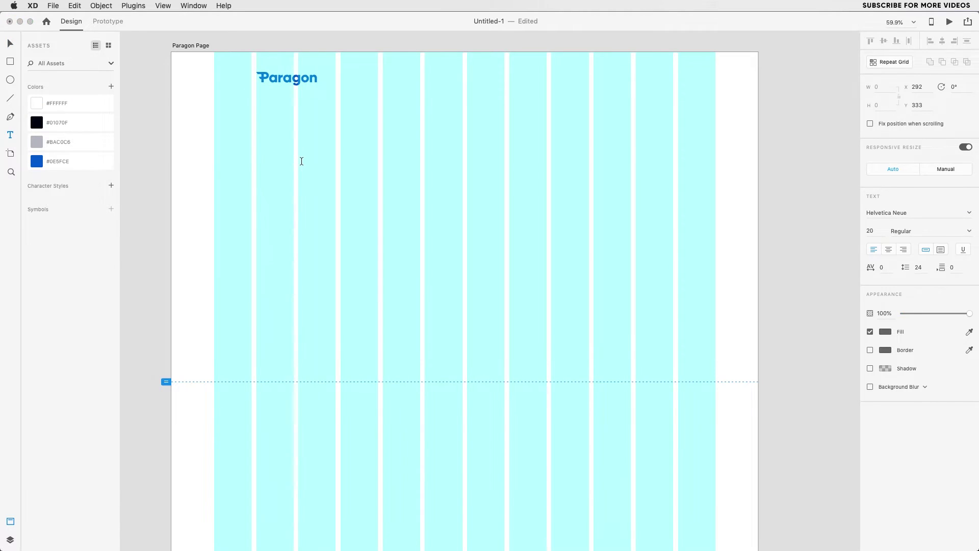
Step: Paste 'Start saving for your retirement in 5 minutes' and colour it #BAC0C6 grey
type("Start saving for your retirement in 5 minutes")
key("super+a")
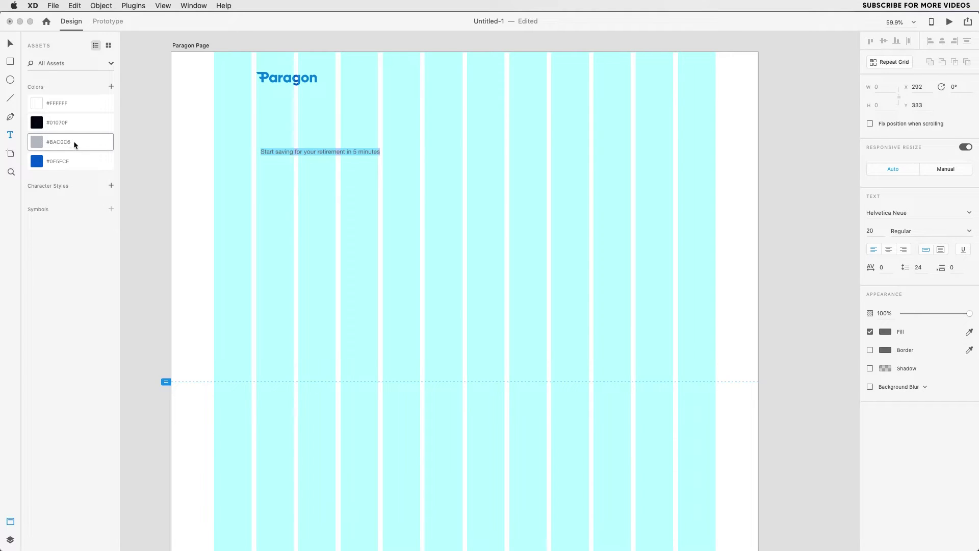
left_click(62, 124)
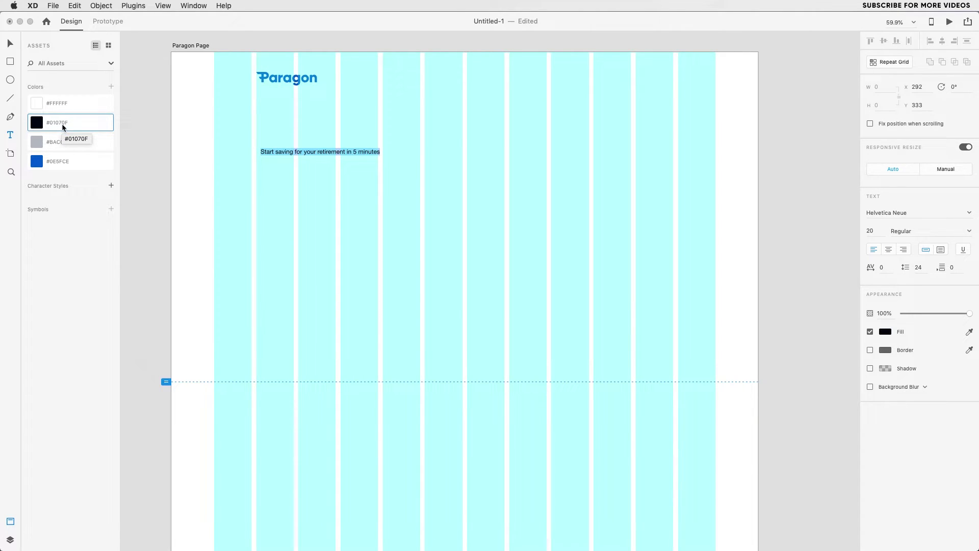
left_click(61, 141)
key("Escape")
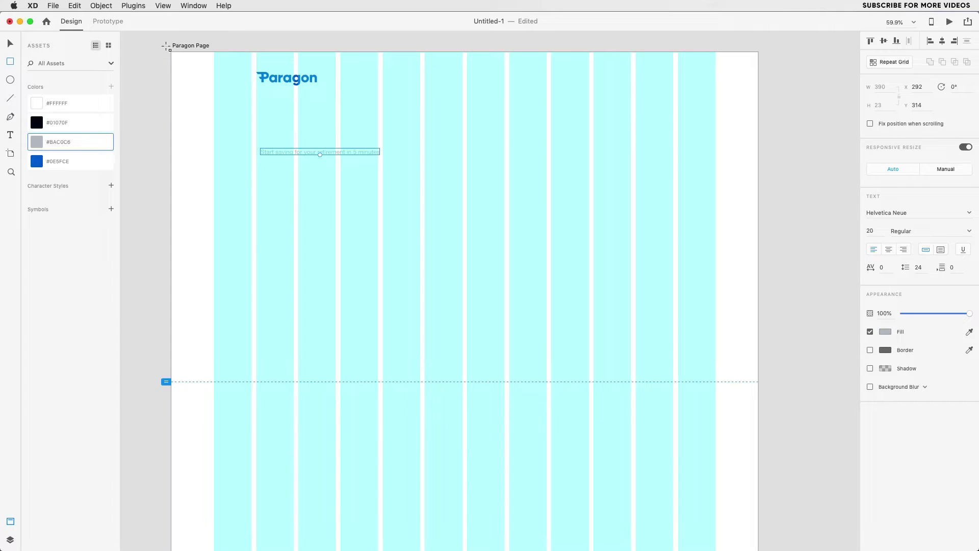
Step: Draw a near-black, borderless rectangle across the top of the page and set its height
left_click_drag(173, 54, 759, 316)
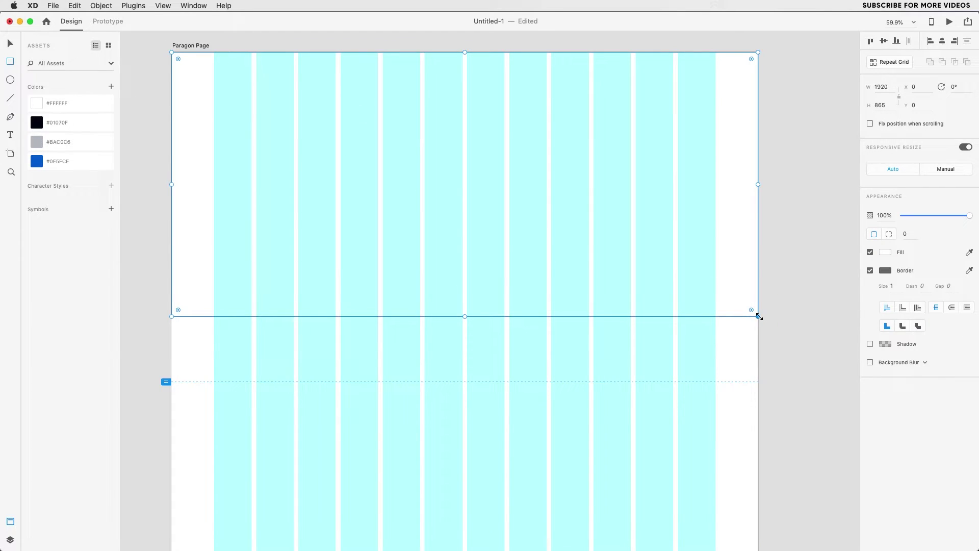
left_click(888, 253)
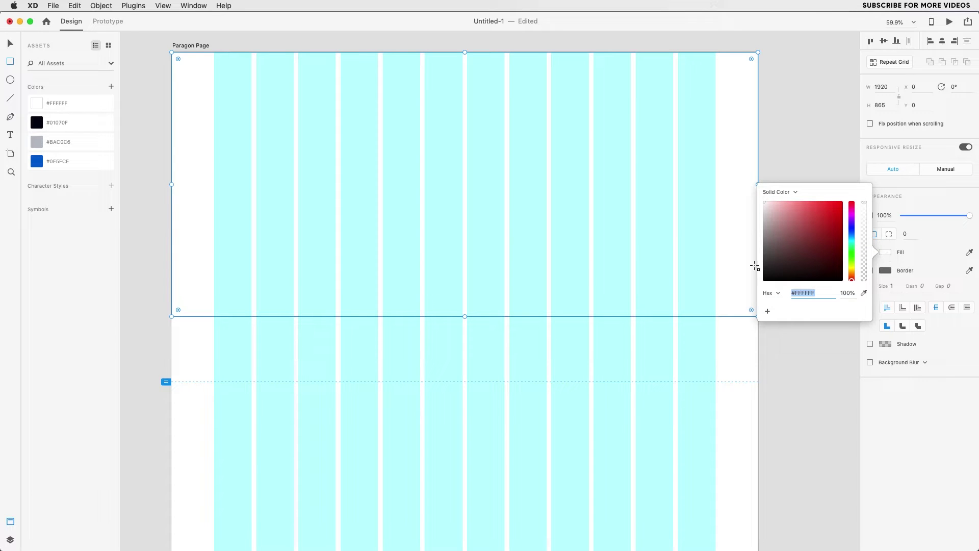
left_click(81, 121)
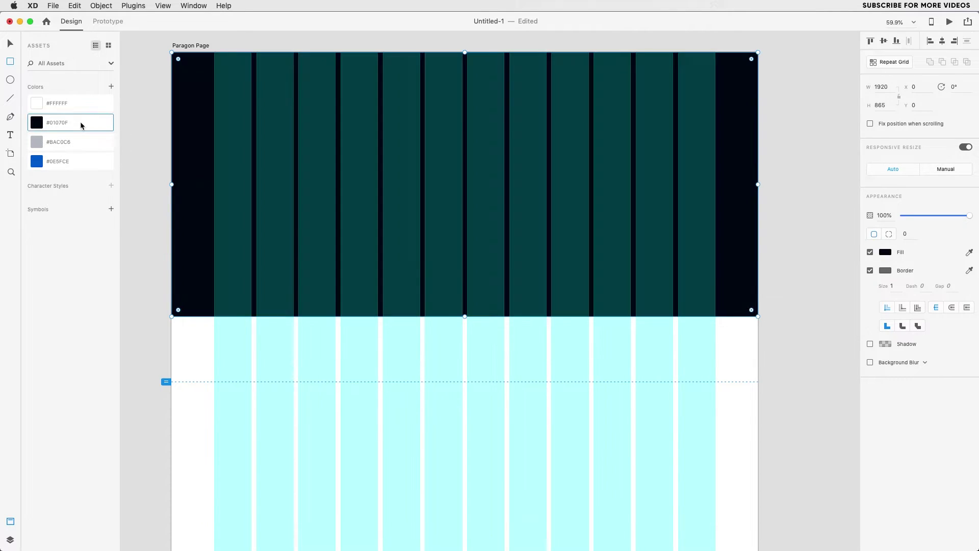
left_click(870, 270)
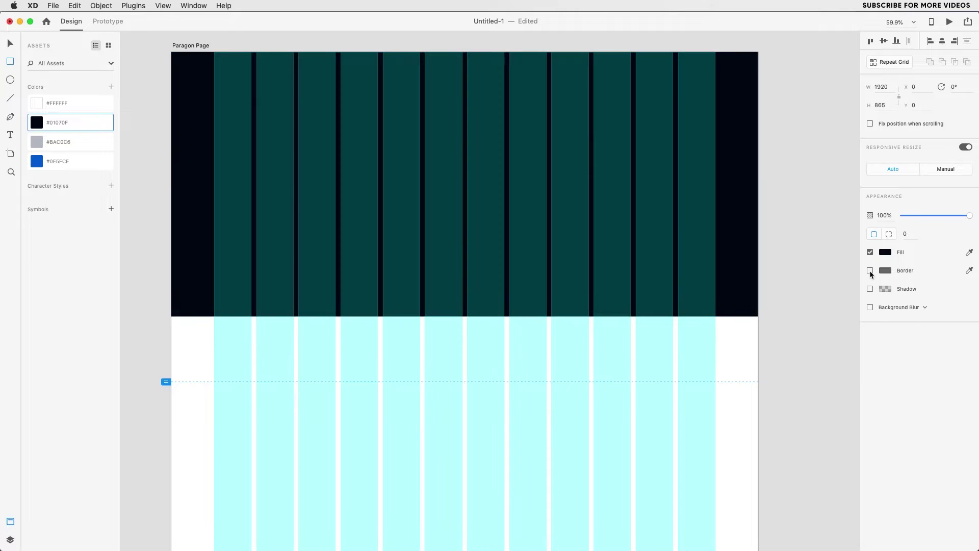
left_click(883, 105)
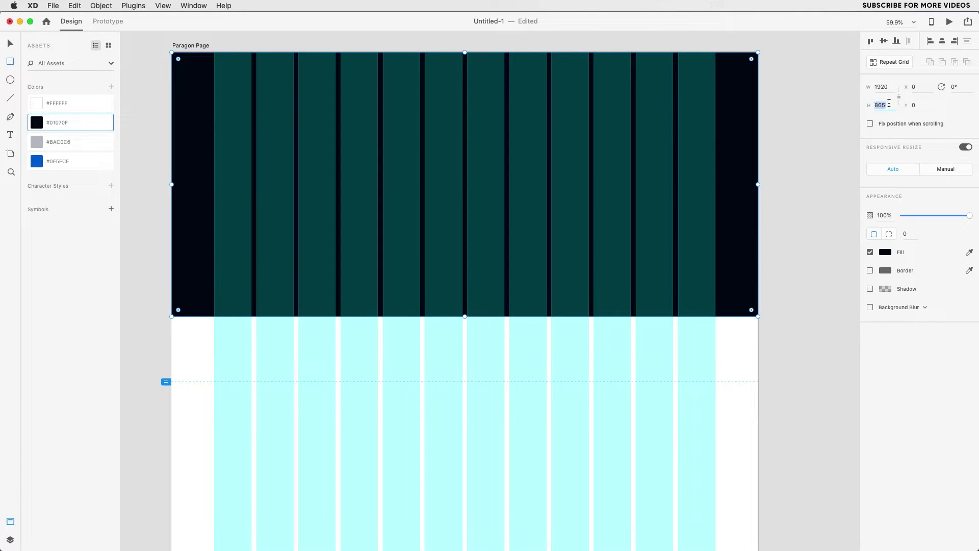
type("900")
key("Return")
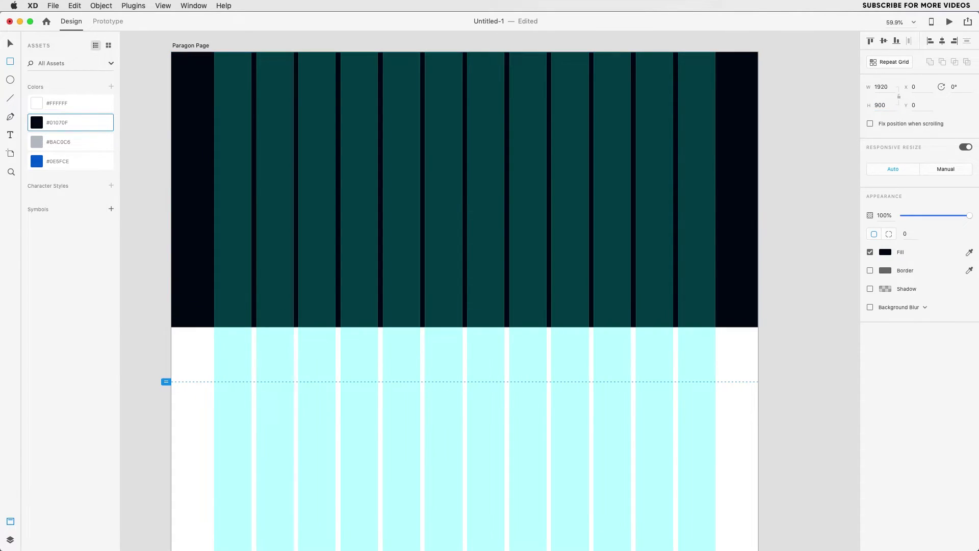
Step: Move the rectangle beneath the logo and tagline in Layers, then extend it downward
left_click(751, 123)
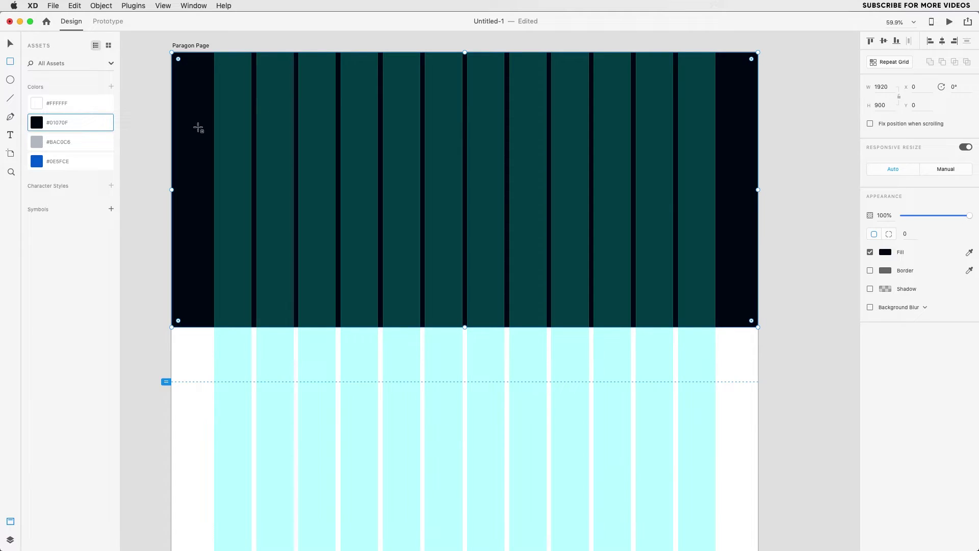
left_click(11, 541)
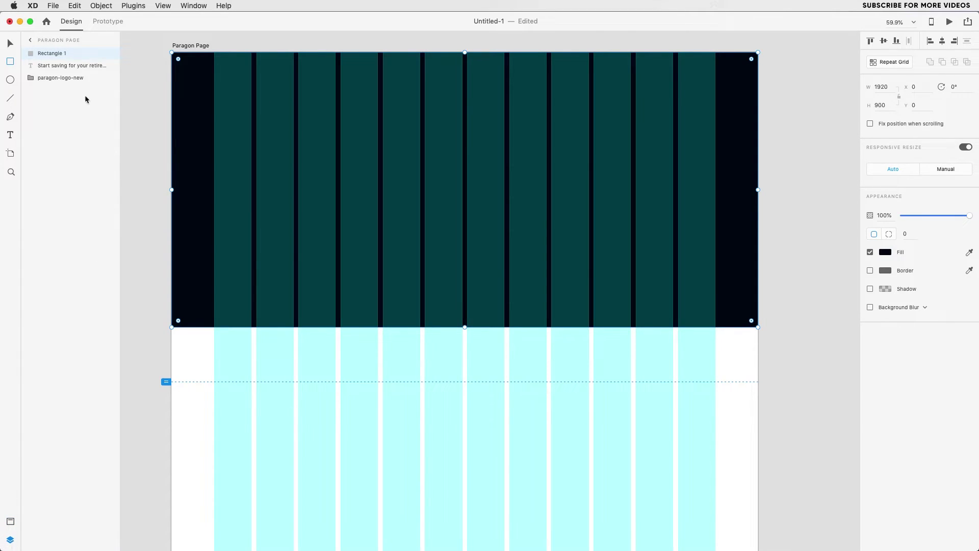
left_click_drag(72, 53, 73, 84)
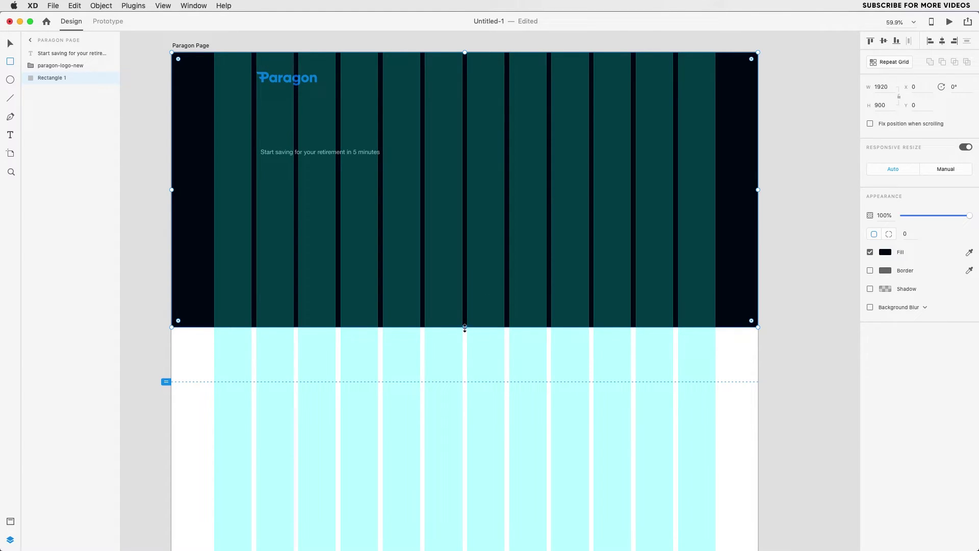
left_click_drag(464, 329, 467, 361)
Step: Set the hero rectangle height to 1000 and nudge the tagline up
left_click(884, 105)
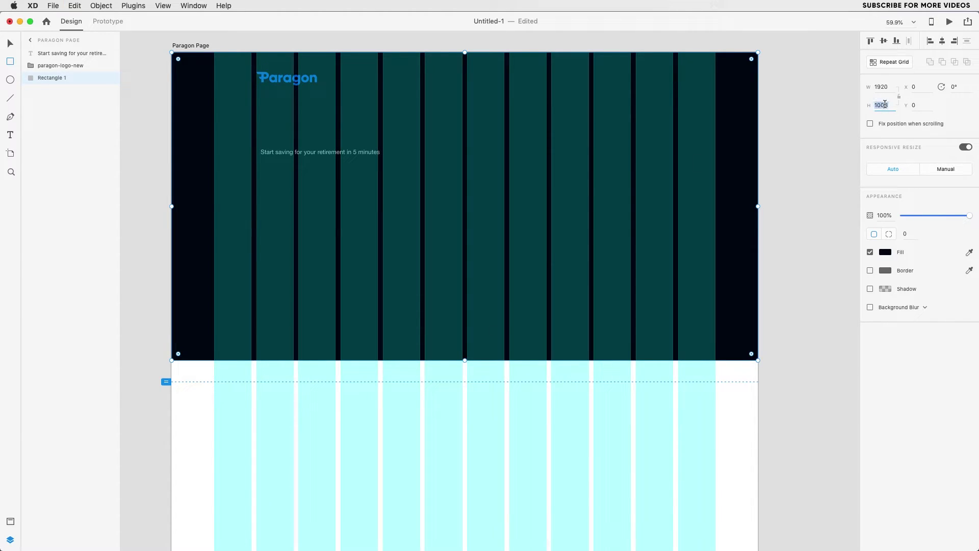
type("1000")
key("Return")
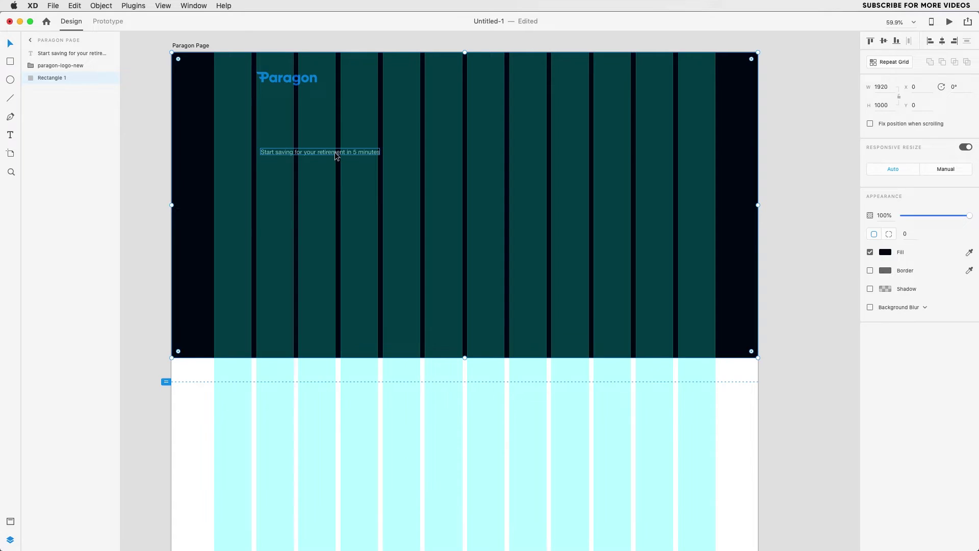
left_click(356, 151)
key("Up")
key("Up")
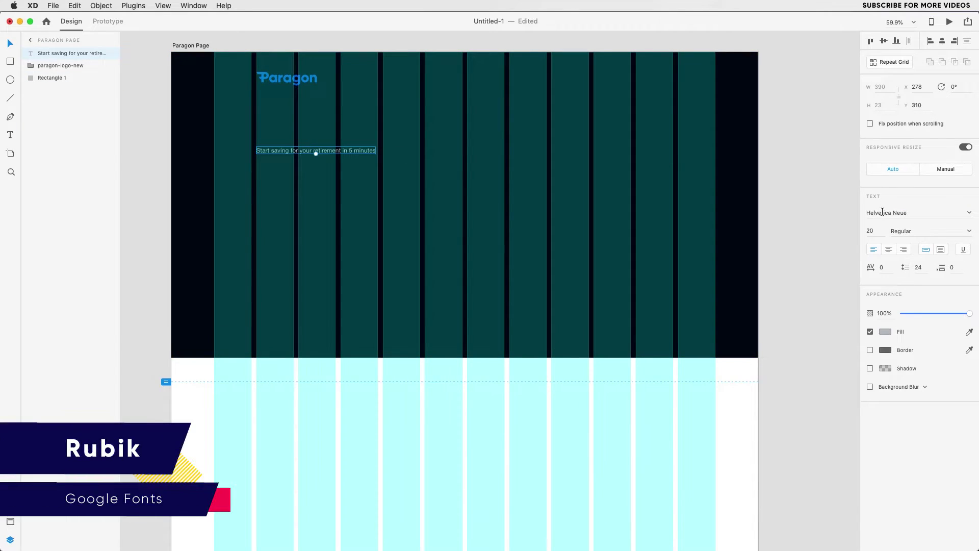
Step: Set the tagline font to Rubik Bold at 40 pt
left_click(884, 213)
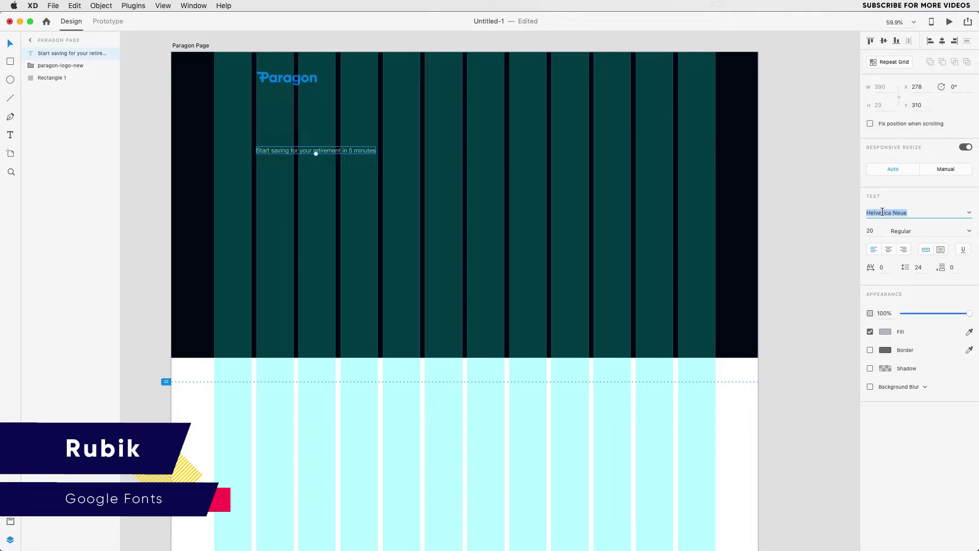
type("Rubik")
key("Return")
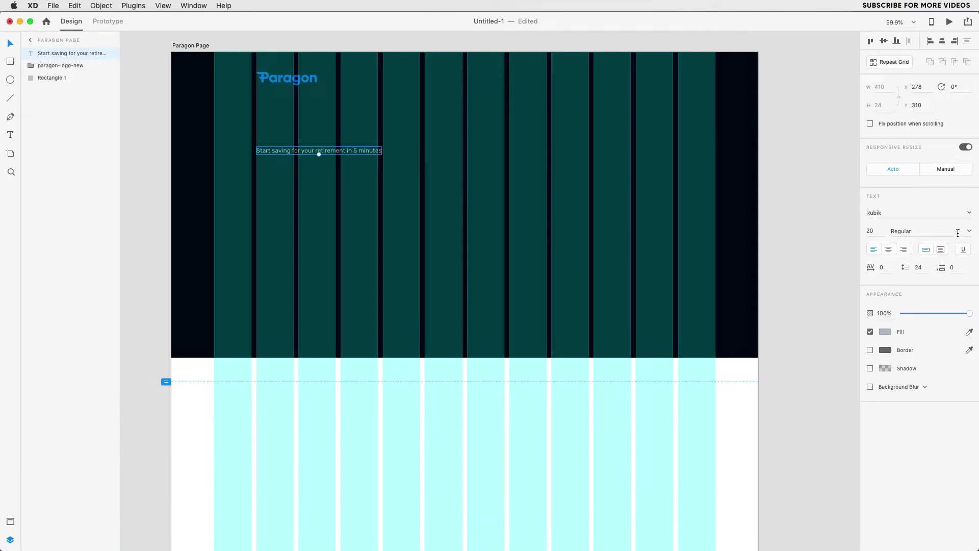
left_click(970, 231)
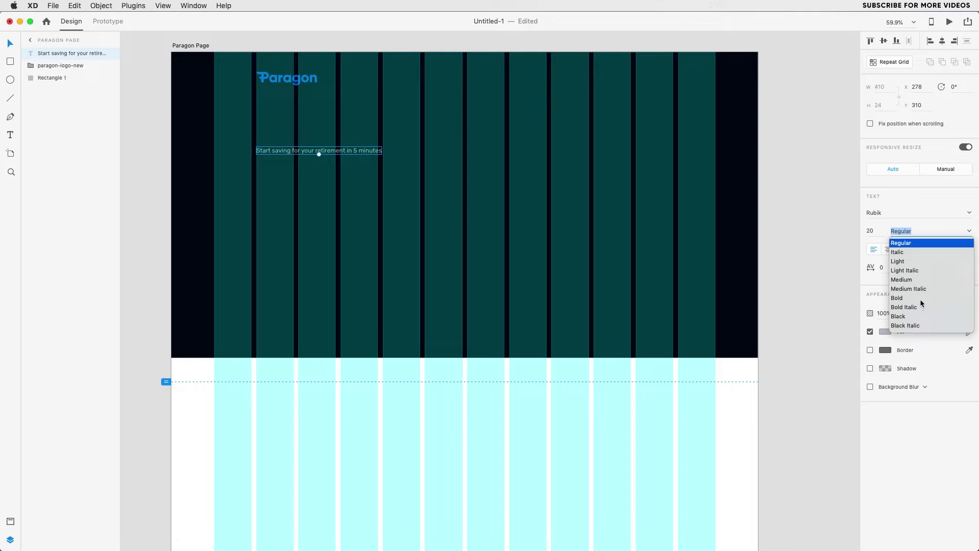
left_click(903, 297)
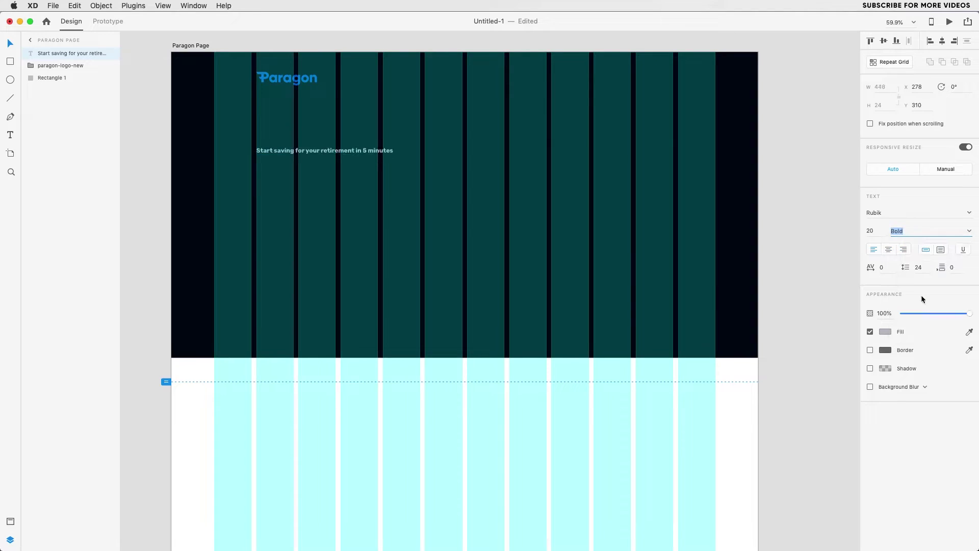
left_click(875, 231)
type("40")
key("Return")
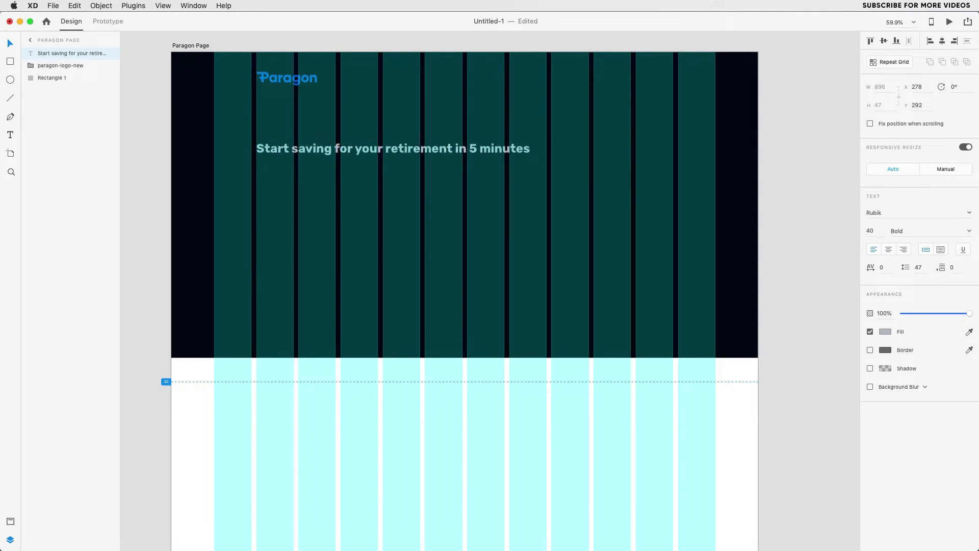
Step: Break the tagline after 'your' and fill it white (#FFFFFF)
double_click(506, 151)
left_click(414, 147)
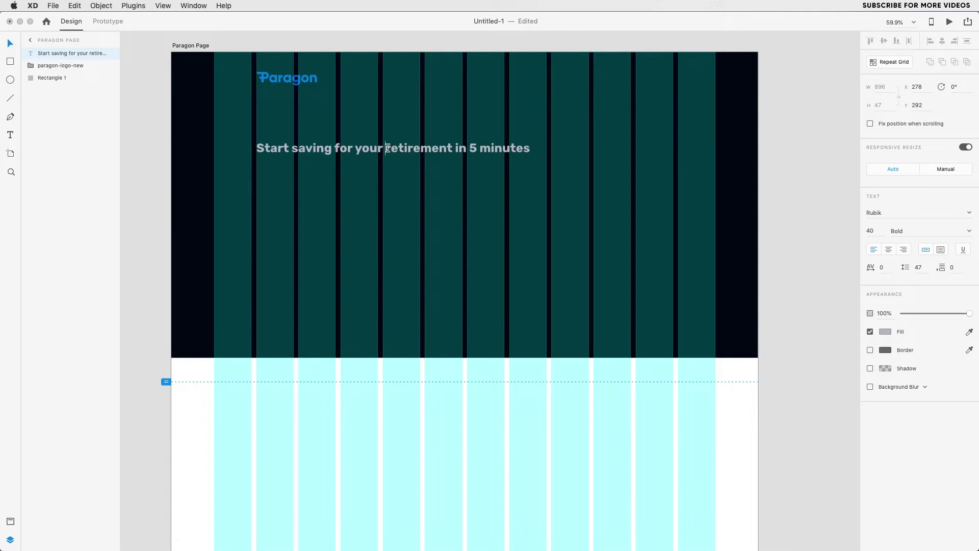
key("Return")
key("Escape")
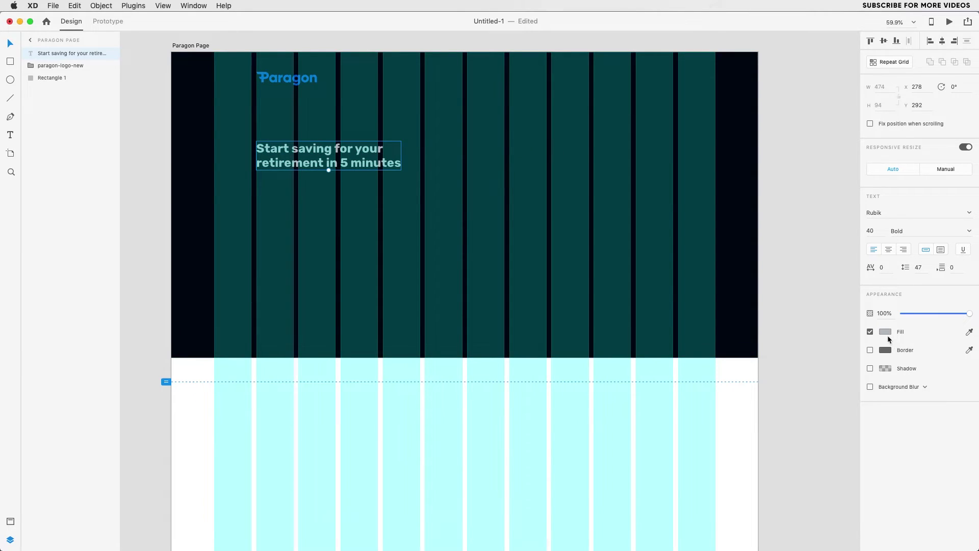
left_click(885, 331)
left_click(765, 277)
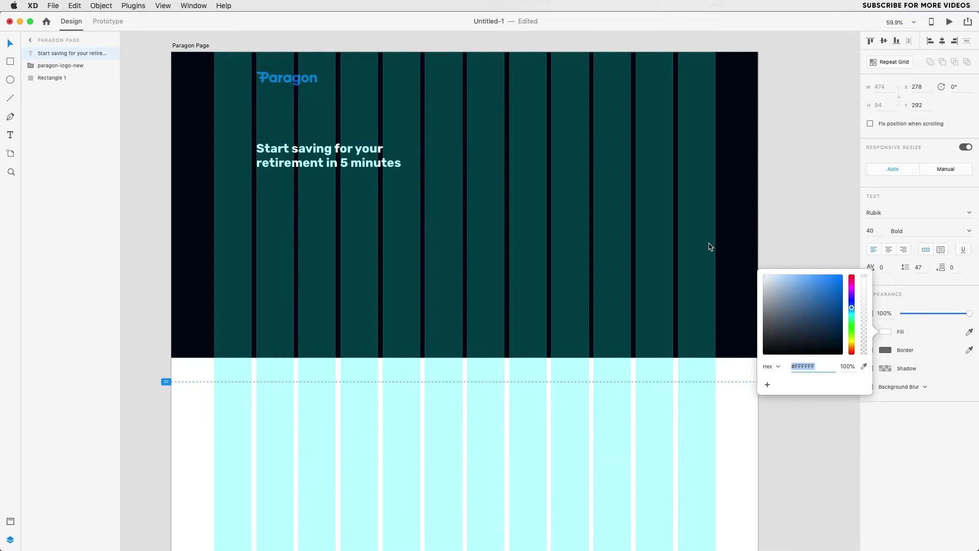
left_click(787, 198)
Step: Duplicate the headline below itself and restyle the copy to 20-point Light
left_click_drag(378, 164, 383, 216, "alt")
double_click(379, 210)
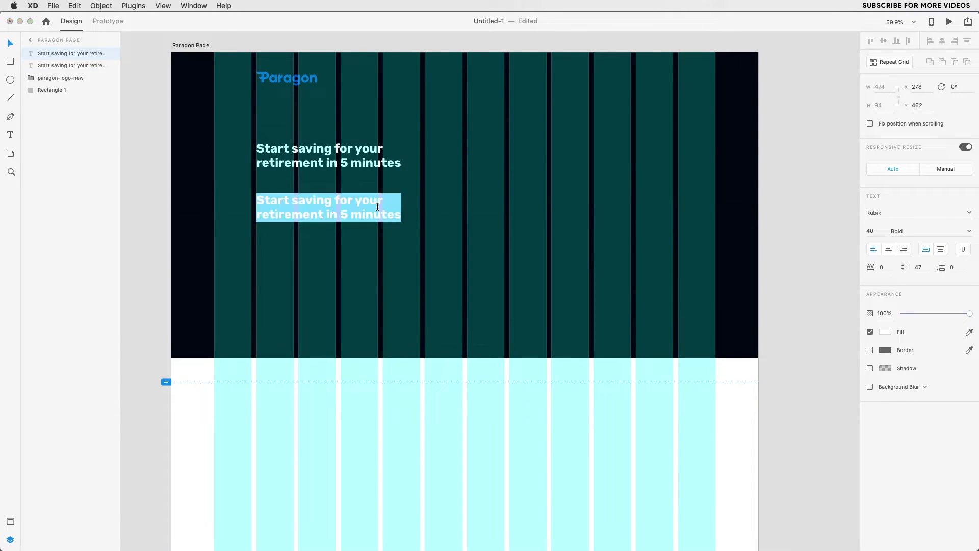
left_click(870, 231)
type("20")
key("Return")
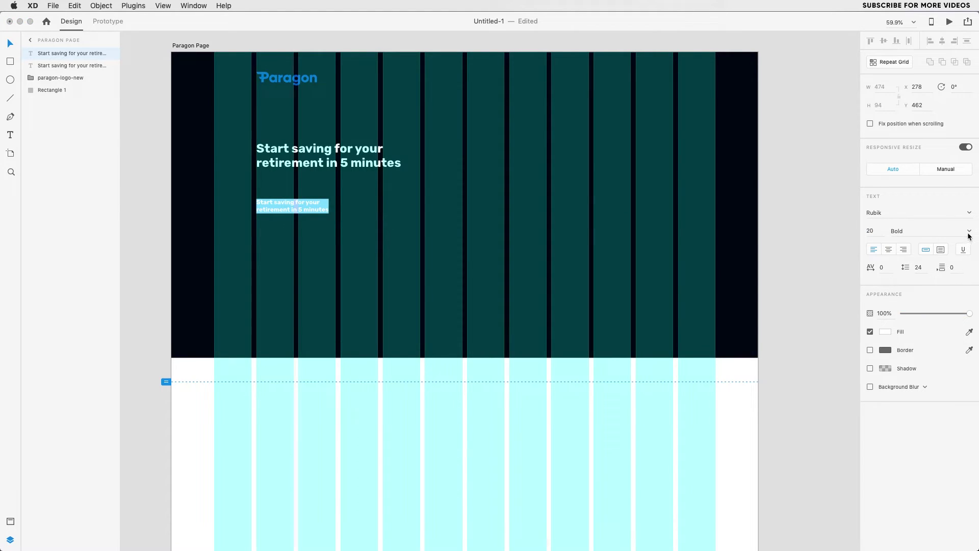
left_click(953, 230)
left_click(971, 233)
left_click(921, 260)
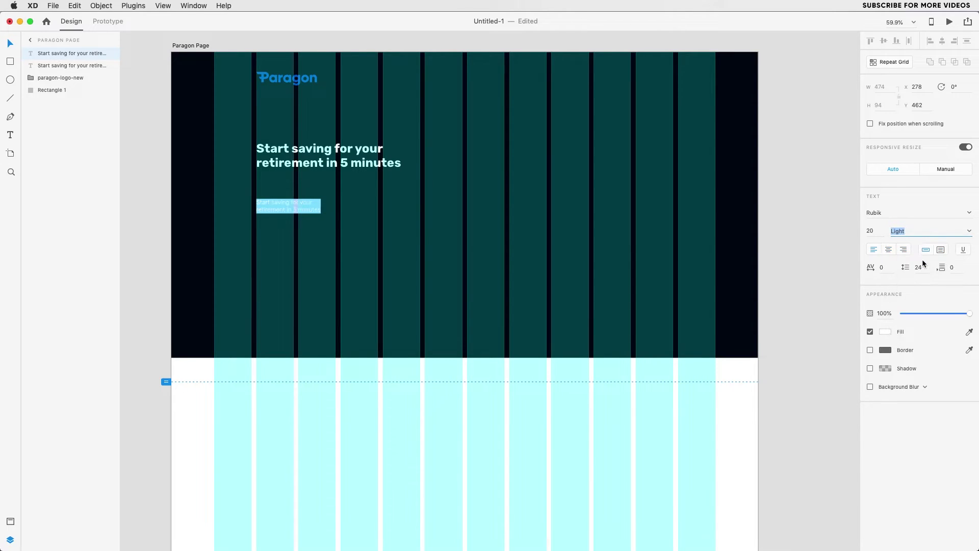
Step: Paste the launch paragraph into the copy, break it before 'updates', and move it up
type("We are in the process of preparing the app for the public launch. Sign up for the news and we will send you regular updates on Paragon's current status.")
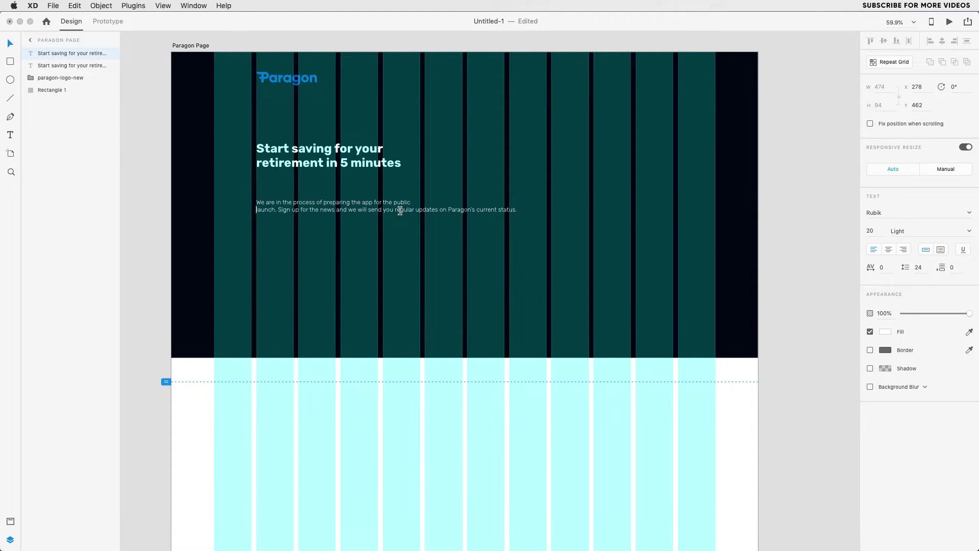
left_click(417, 211)
key("Return")
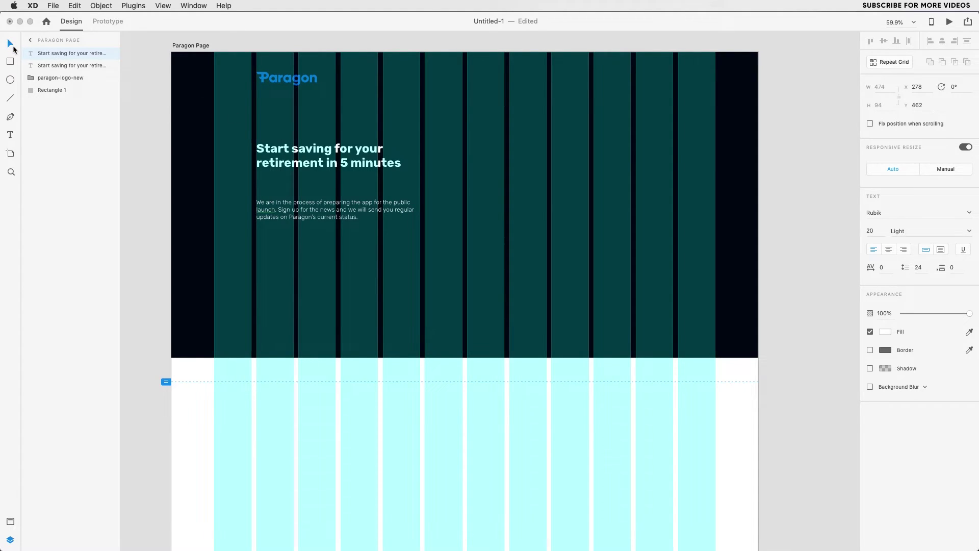
left_click(11, 47)
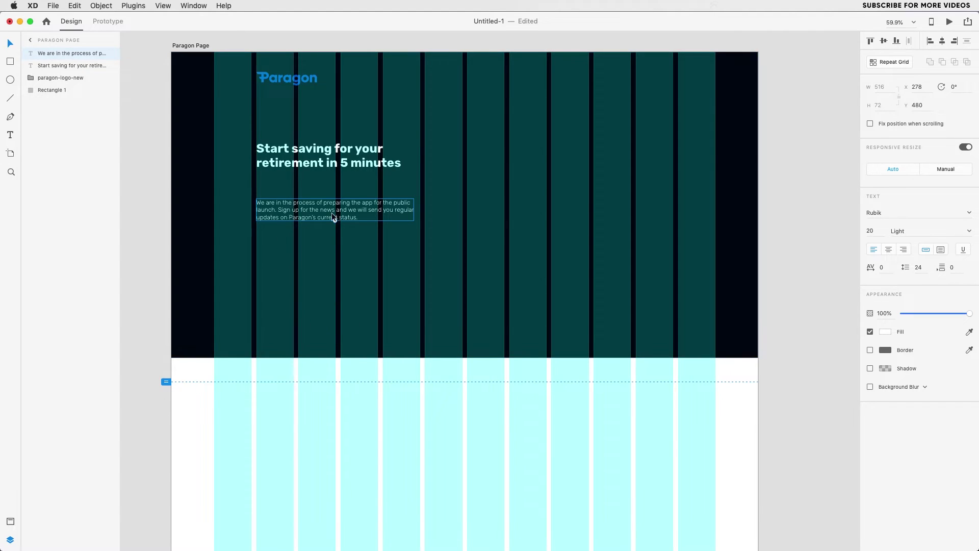
left_click_drag(333, 218, 328, 205)
Step: Save the headline and paragraph text formats as character styles in Assets
left_click(10, 522)
left_click(359, 149)
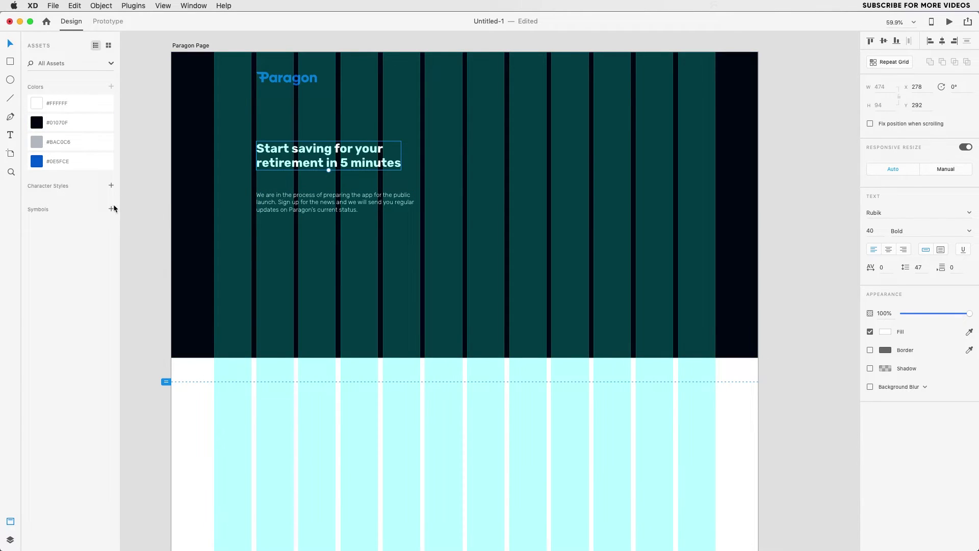
left_click(111, 185)
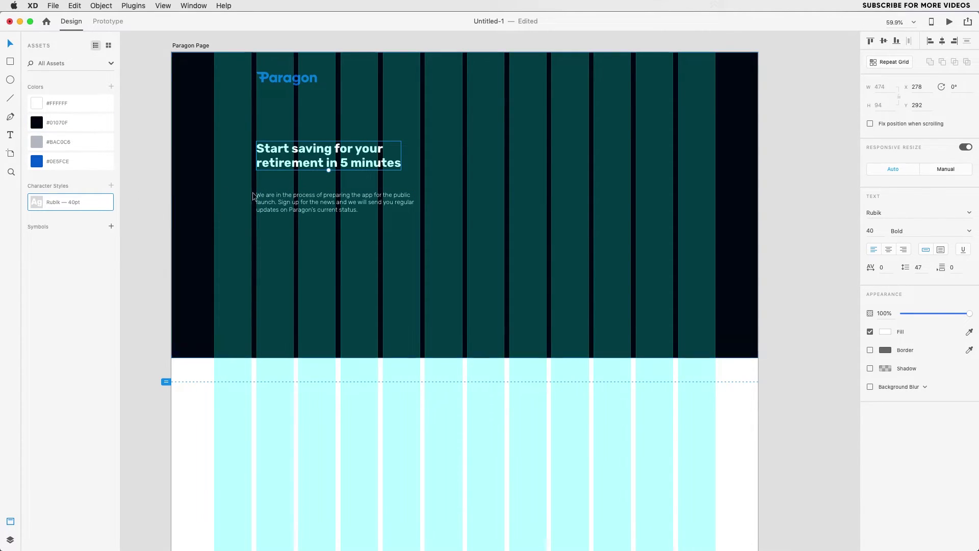
left_click(334, 211)
left_click(111, 186)
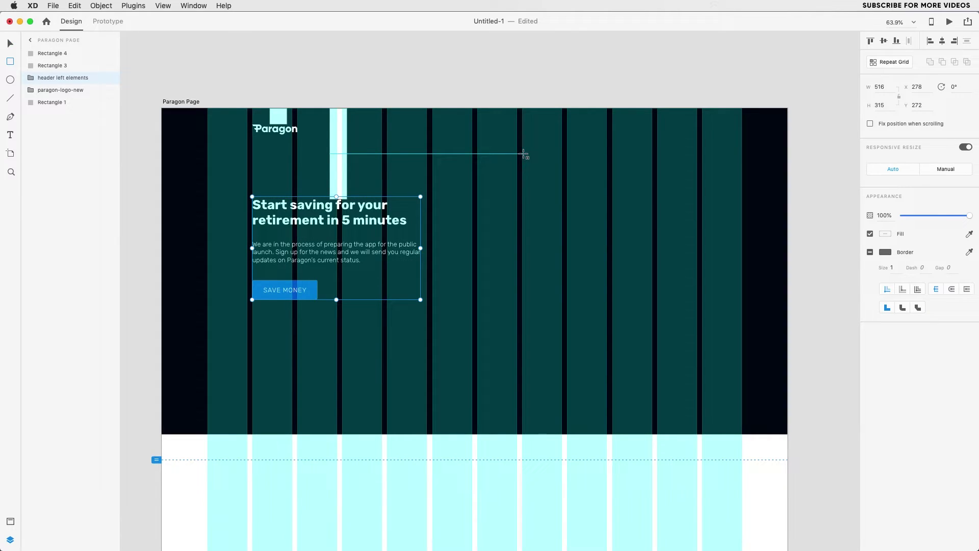
Step: Draw a 280 × 550 rectangle on the hero's right with corner radius 30
mouse_move(524, 156)
left_mouse_down()
mouse_move(638, 298)
mouse_move(619, 334)
left_mouse_up()
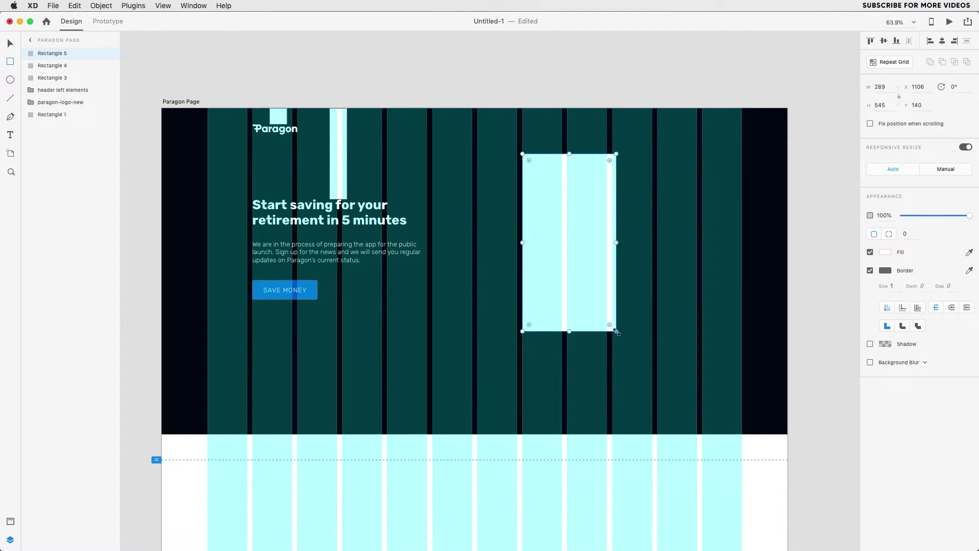
left_click(882, 87)
type("2")
key("Tab")
type("550")
key("Return")
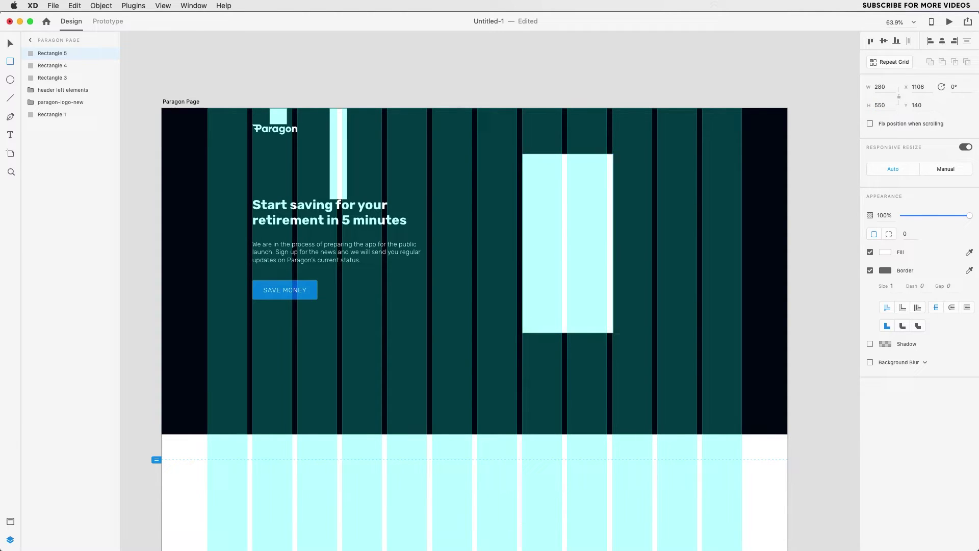
scroll(595, 192, "up", 5)
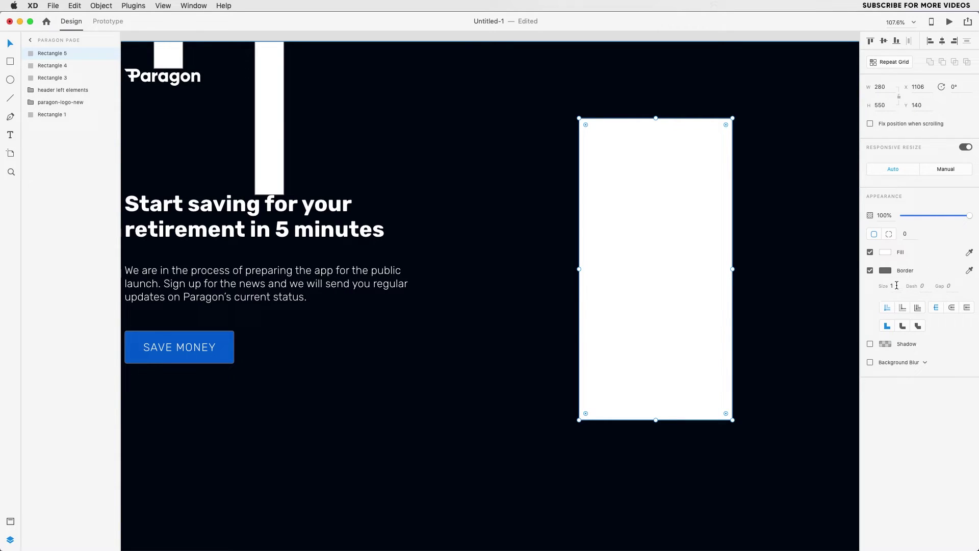
left_click(910, 233)
type("30")
key("Return")
Step: Duplicate it into a black inner screen with 20 px rounded corners and no border
left_click(689, 291)
key("super+d")
key("super+d")
left_click(906, 234)
type("20")
key("Return")
left_click(885, 252)
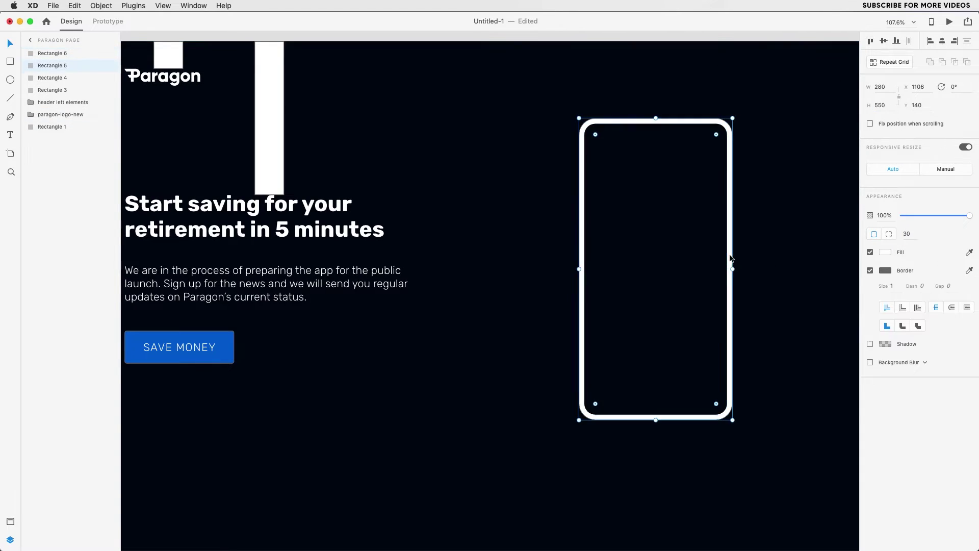
left_click(880, 105)
key("Return")
Step: Draw a small notch rectangle at the top of the phone
left_click(627, 164)
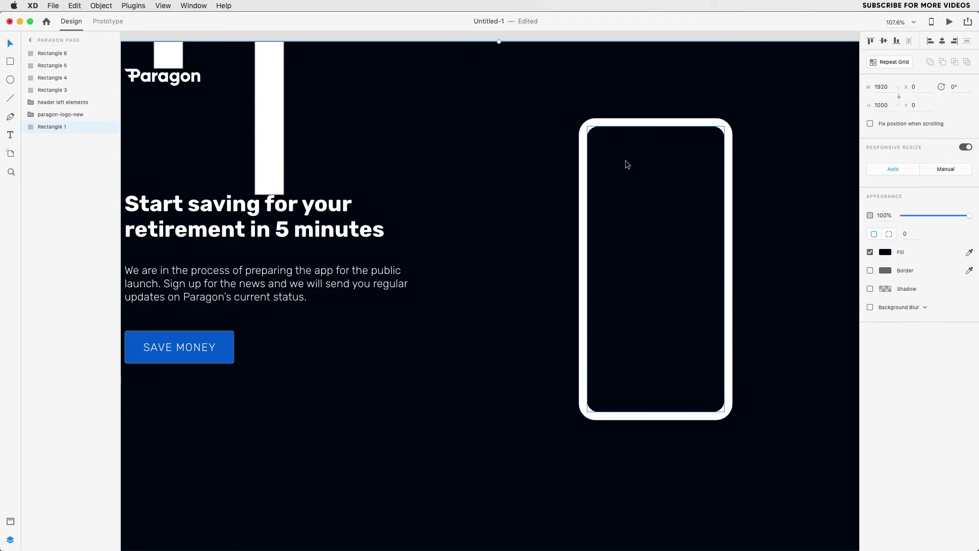
key("r")
left_click_drag(635, 126, 685, 140)
left_click(870, 270)
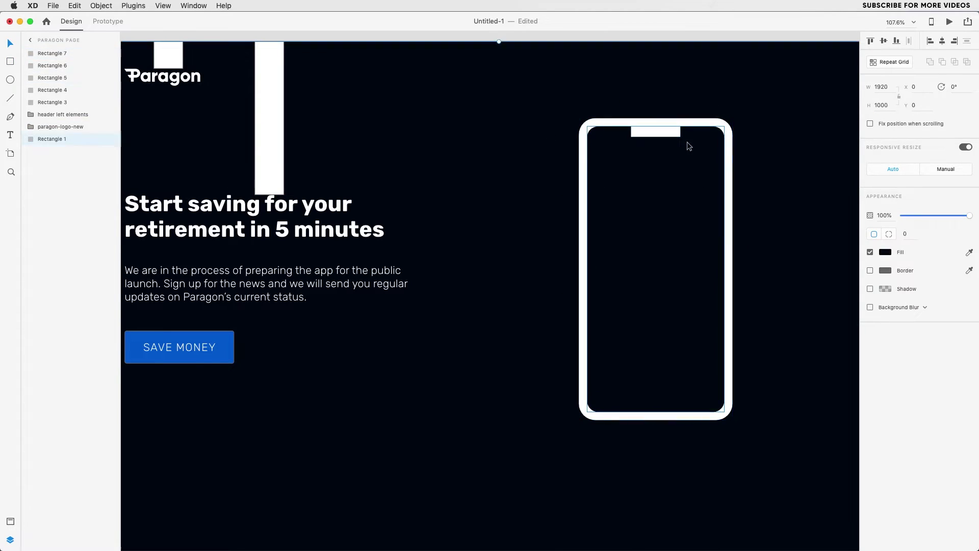
scroll(658, 137, "up", 5)
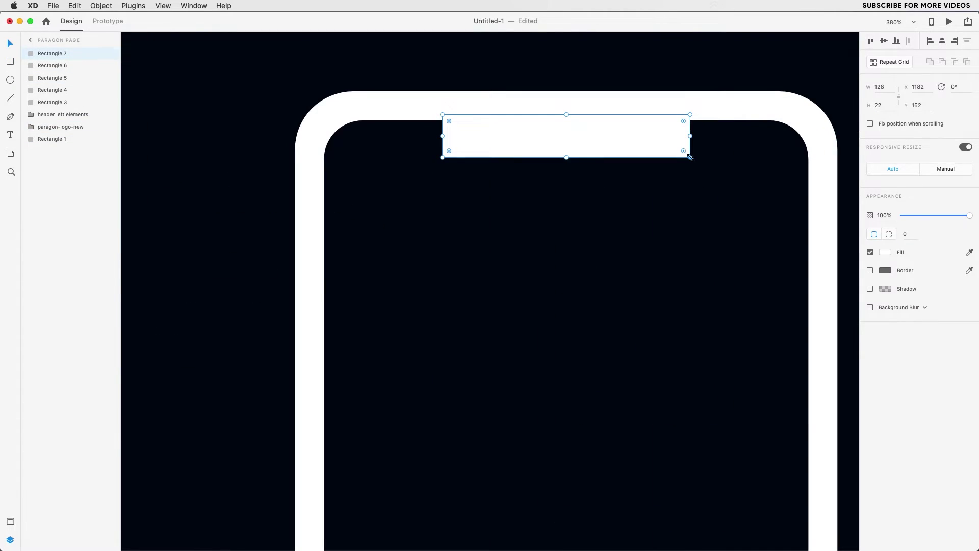
Step: Round the notch's bottom corners to 10 and nudge it flush to the phone's top
left_click_drag(683, 150, 675, 144)
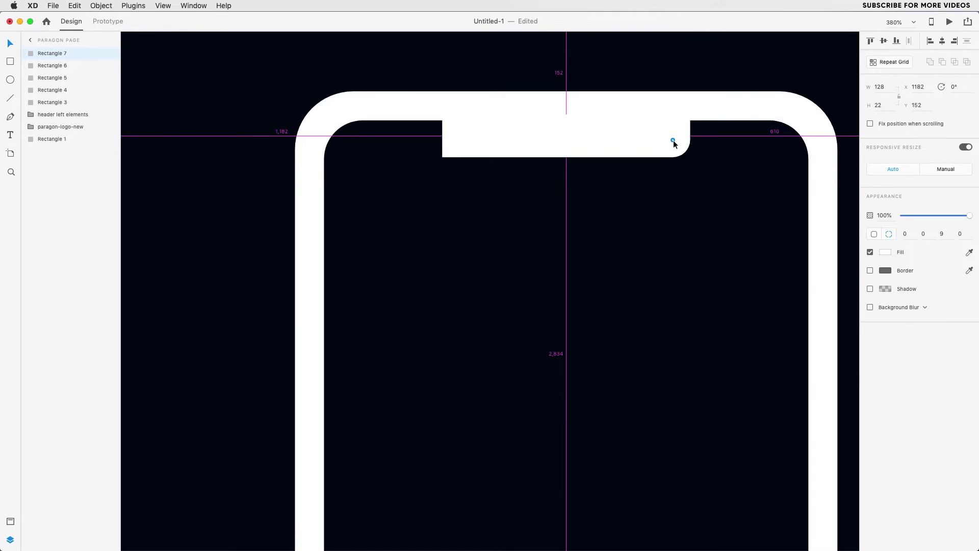
left_click_drag(673, 141, 672, 139)
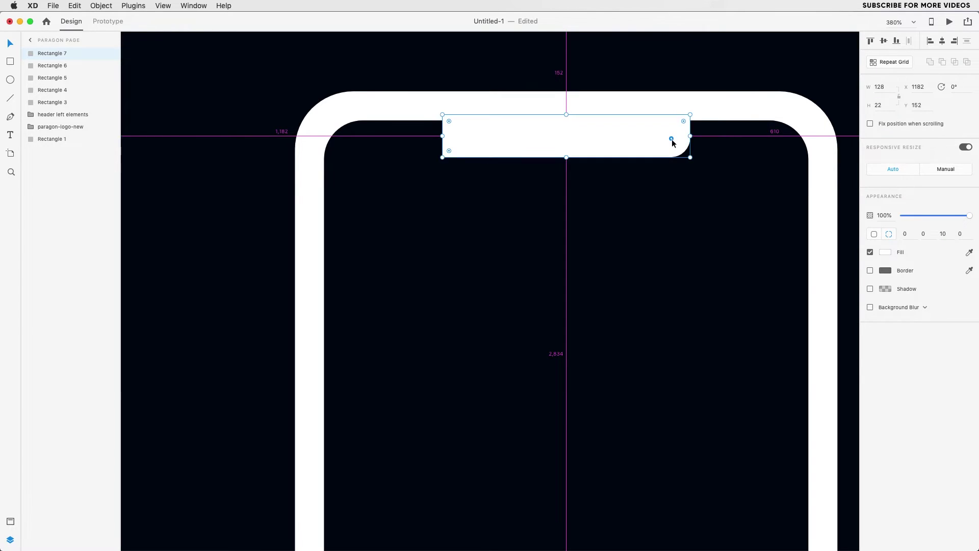
mouse_move(448, 152)
left_mouse_down()
mouse_move(471, 145)
mouse_move(462, 154)
left_mouse_up()
key("Up")
key("Up")
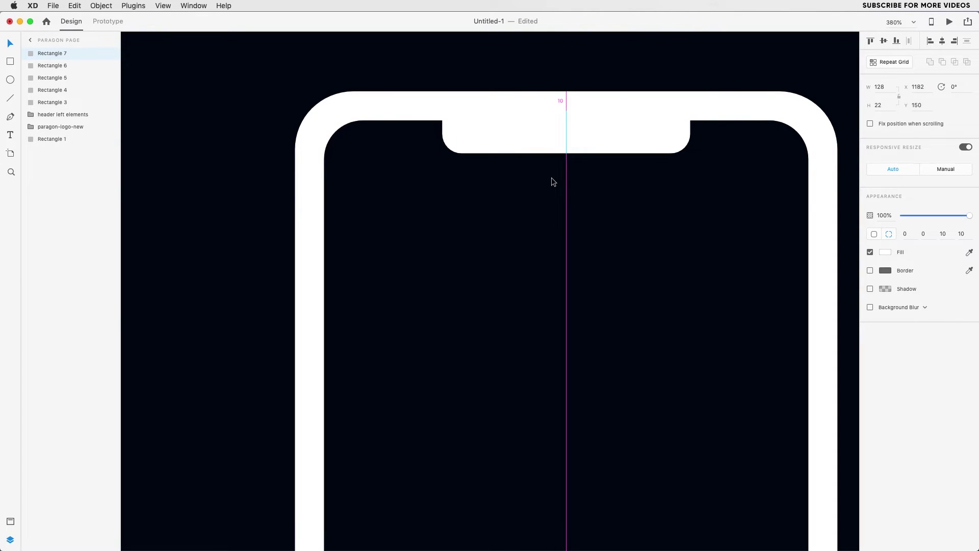
scroll(551, 182, "down", 5)
scroll(750, 260, "down", 5)
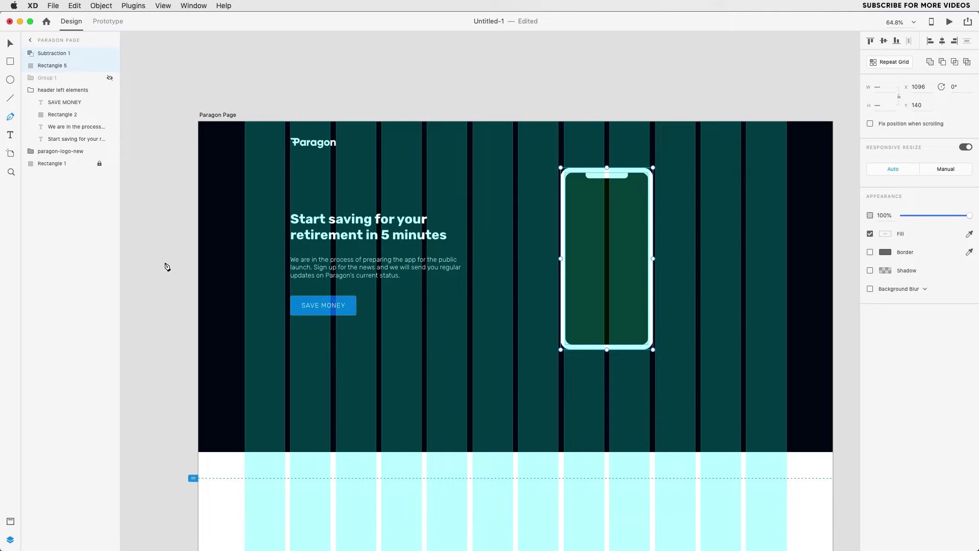
Step: Pen a closed four-point path from left of the hero, past the logo, to below the phone
left_click(163, 259)
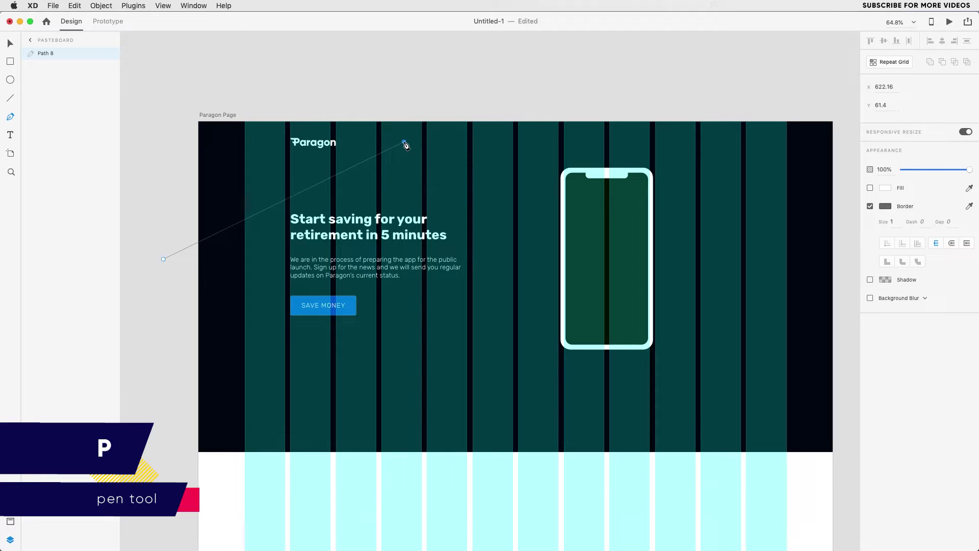
key("Escape")
left_click(404, 144)
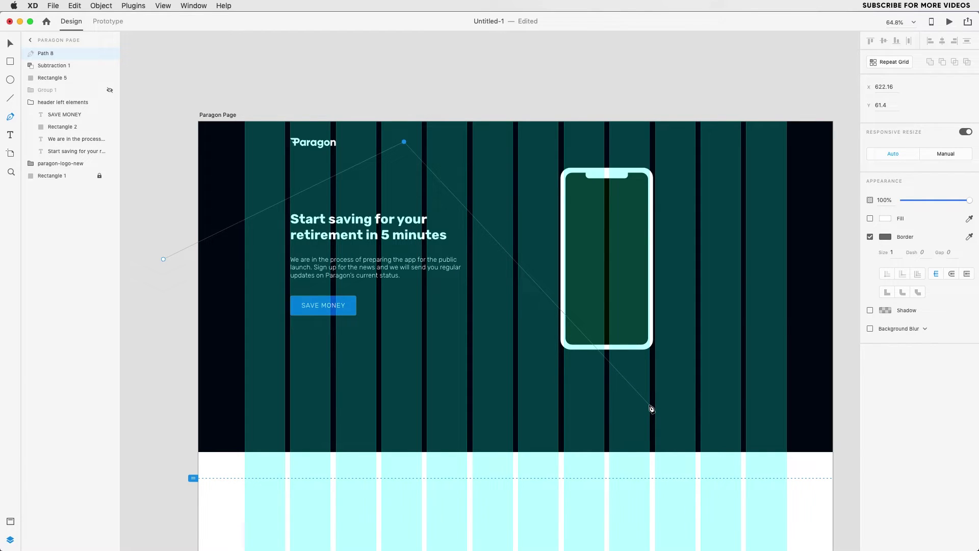
left_click(651, 409)
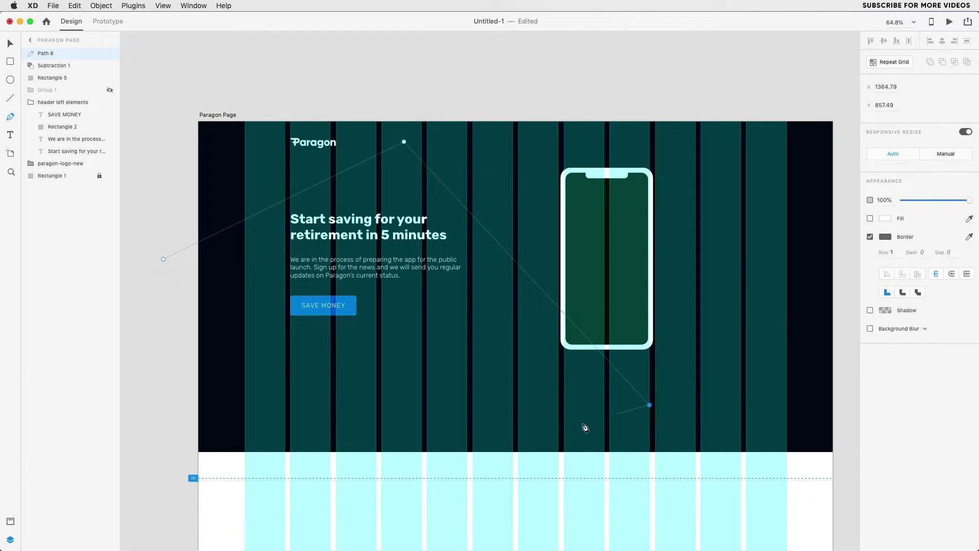
left_click(152, 332)
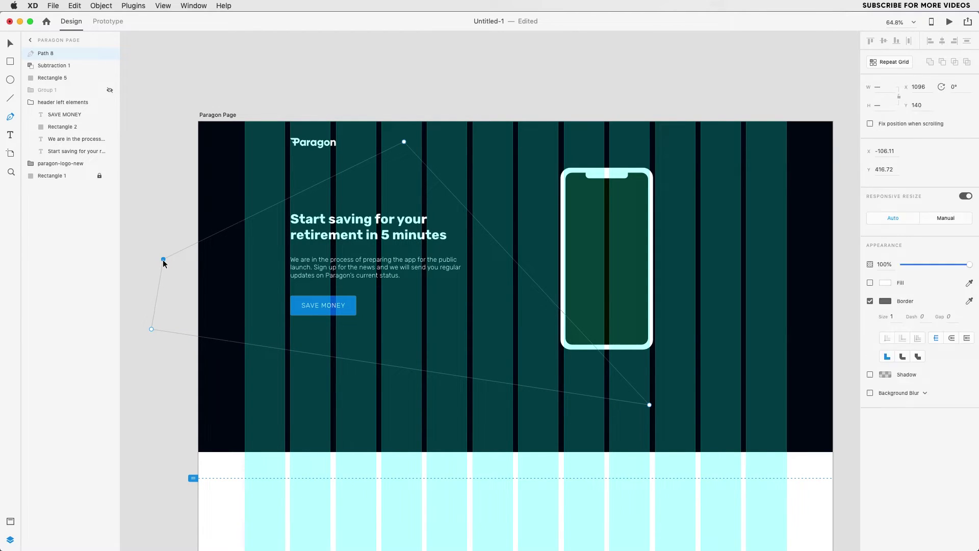
left_click(163, 261)
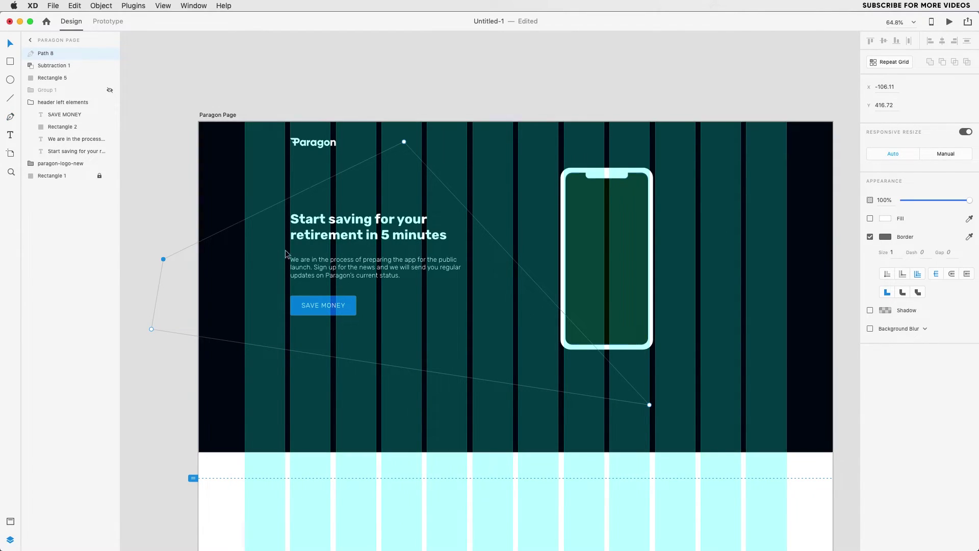
Step: Remove the shape's border and give it a linear gradient fill
left_click(10, 522)
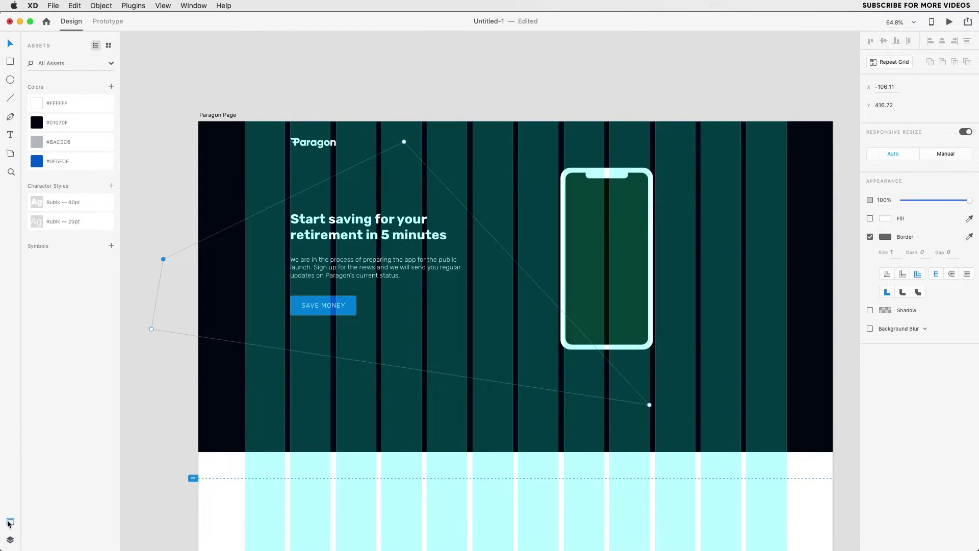
left_click(869, 237)
left_click(869, 218)
left_click(885, 219)
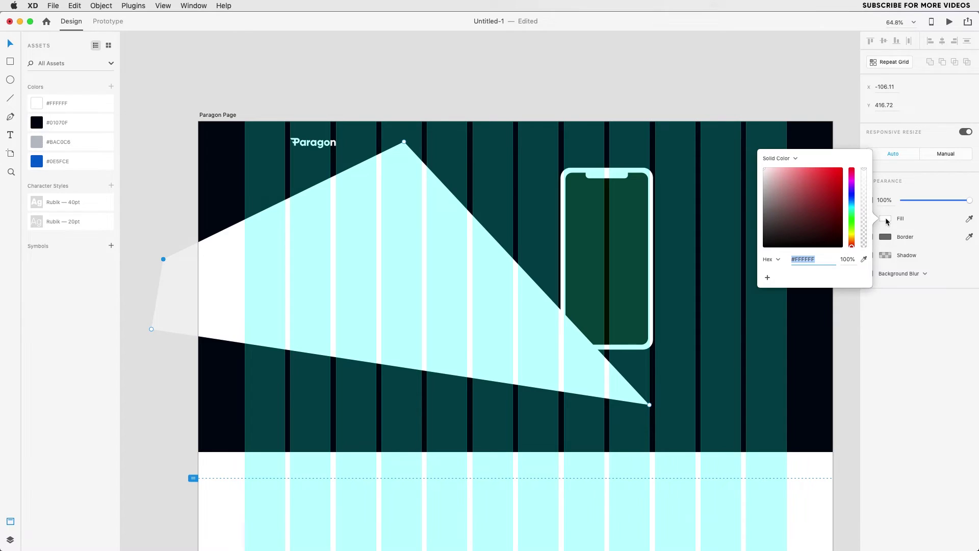
left_click(784, 160)
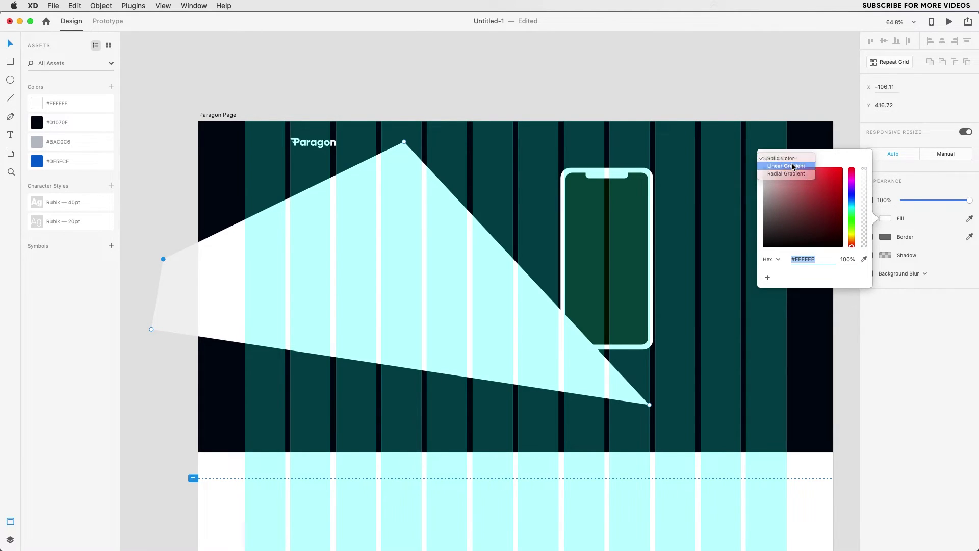
left_click(793, 166)
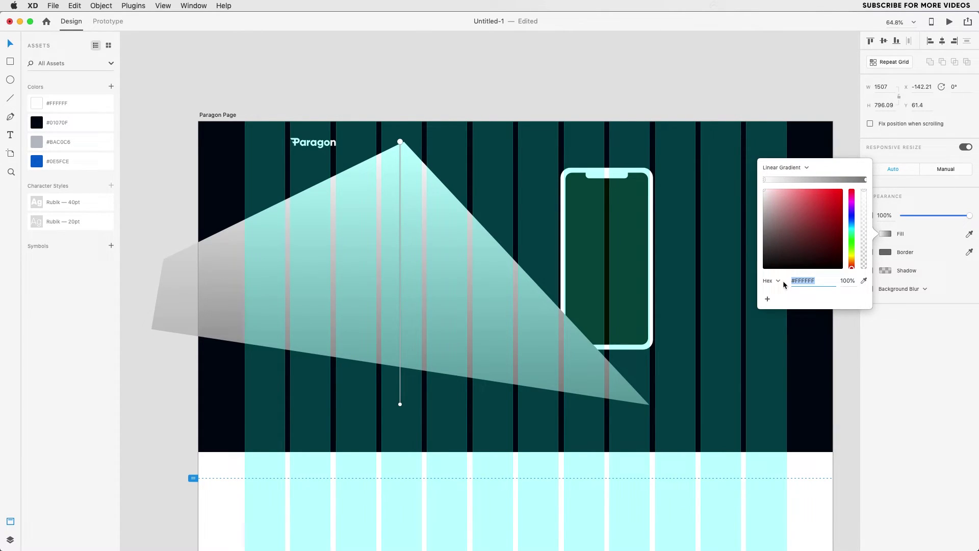
Step: Sample #01070F and #0E5FCE from Assets as the gradient's two colours
left_click(865, 281)
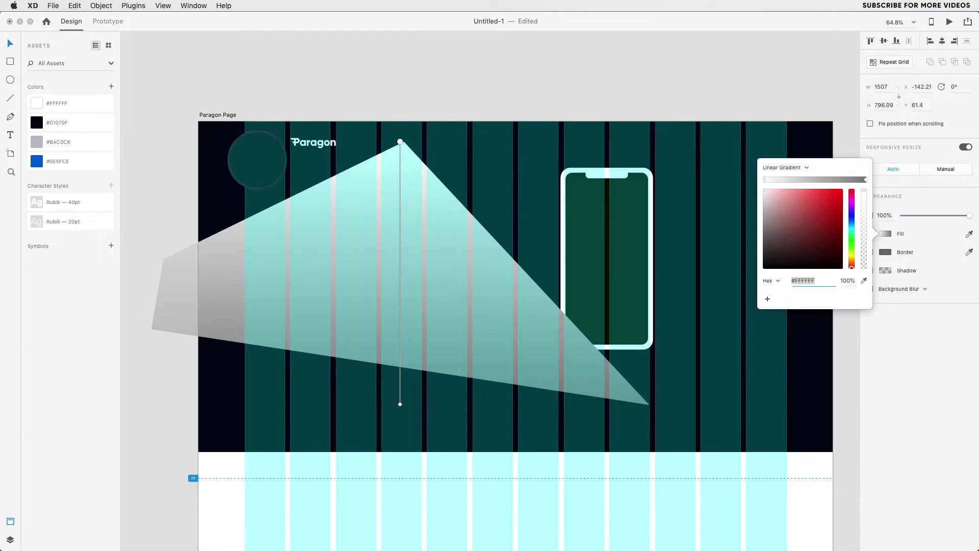
left_click(36, 122)
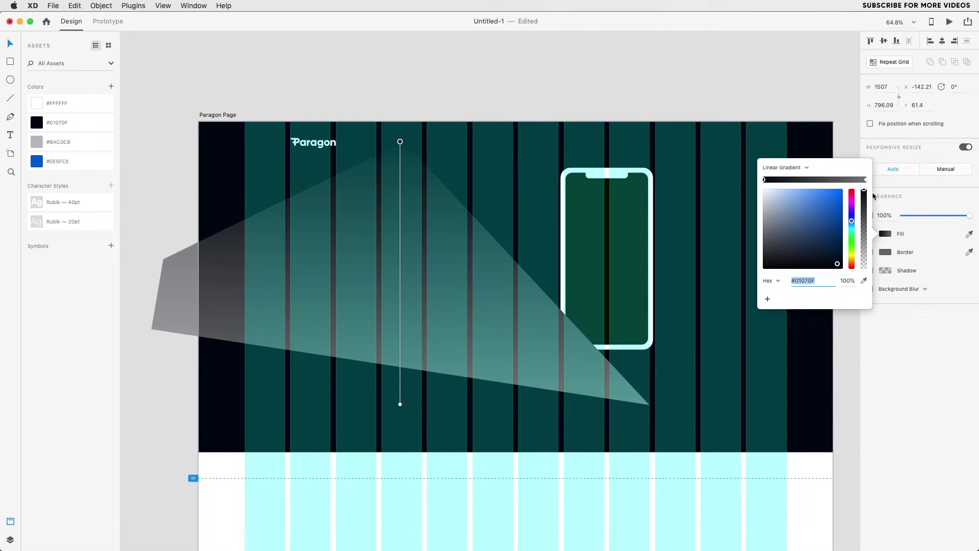
left_click(867, 179)
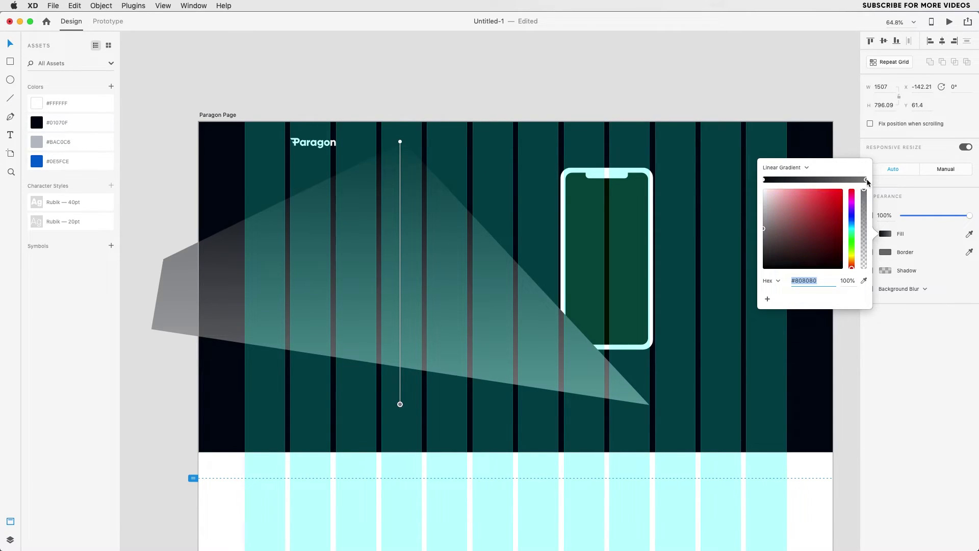
left_click(864, 281)
left_click(37, 162)
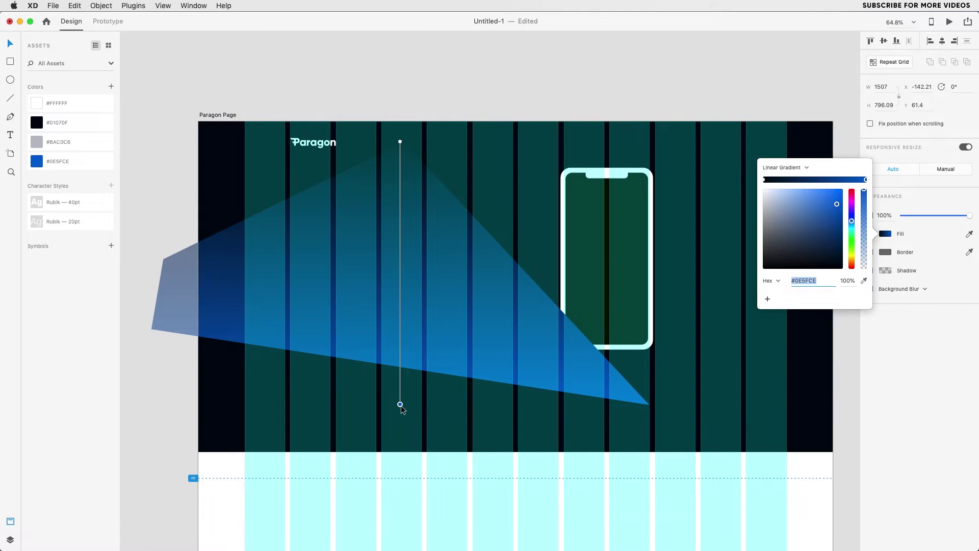
Step: Angle the gradient diagonally toward the lower right and hide the layout grid
left_click_drag(400, 403, 564, 373)
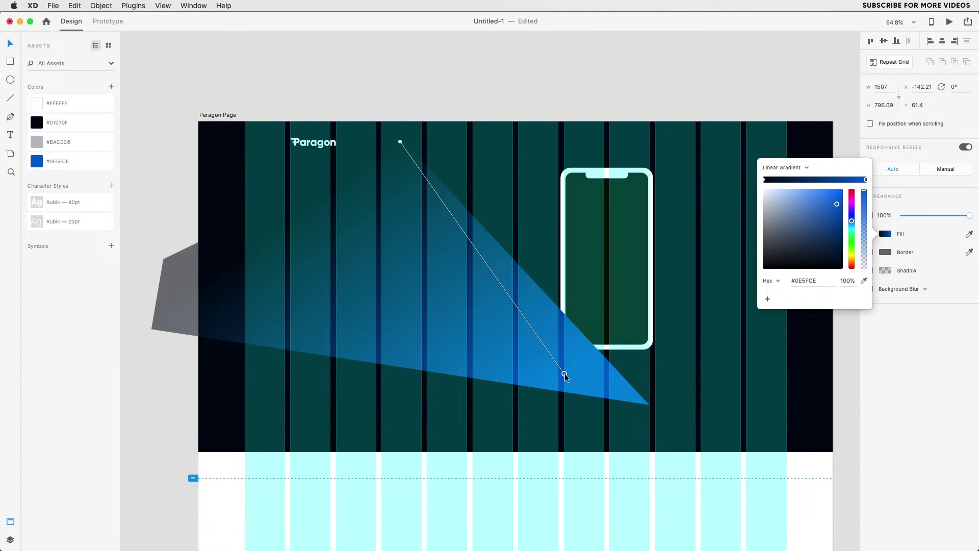
mouse_move(399, 143)
left_mouse_down()
mouse_move(226, 259)
mouse_move(246, 270)
left_mouse_up()
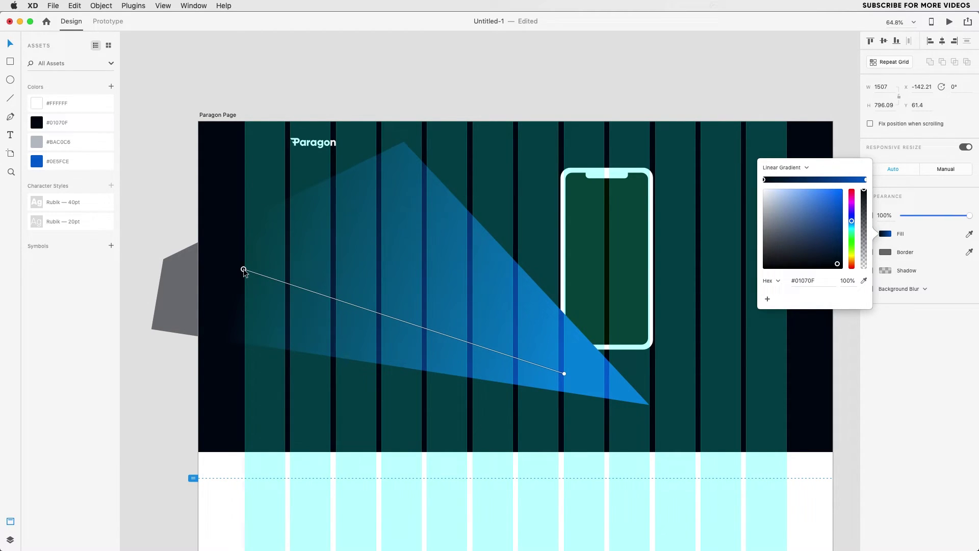
key("cmd+shift+apostrophe")
key("cmd+y")
Step: Move Path 8 down in Layers so the gradient shape sits behind the hero text
left_click_drag(78, 55, 74, 170)
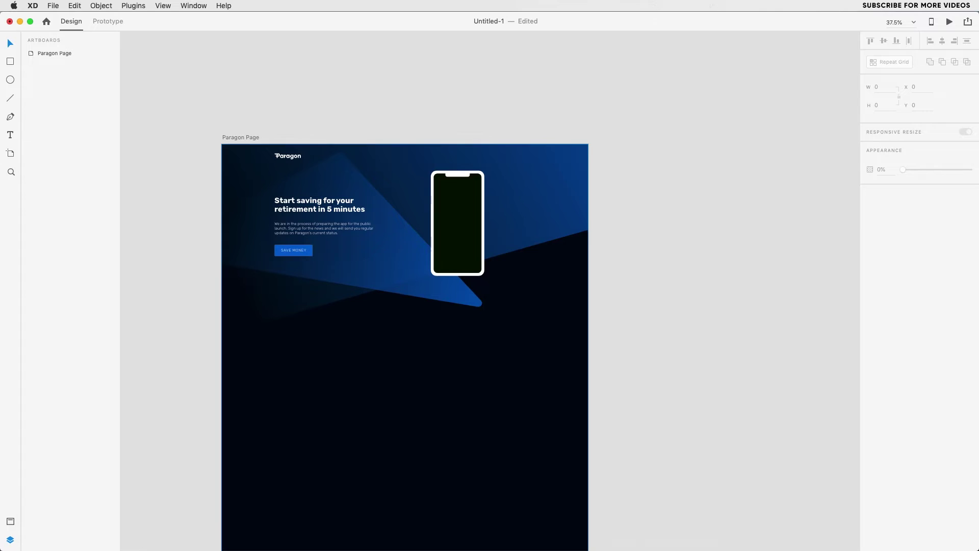
Step: Drop the mountain JPG onto the phone's screen, then select the large background shape
left_click_drag(474, 264, 459, 217)
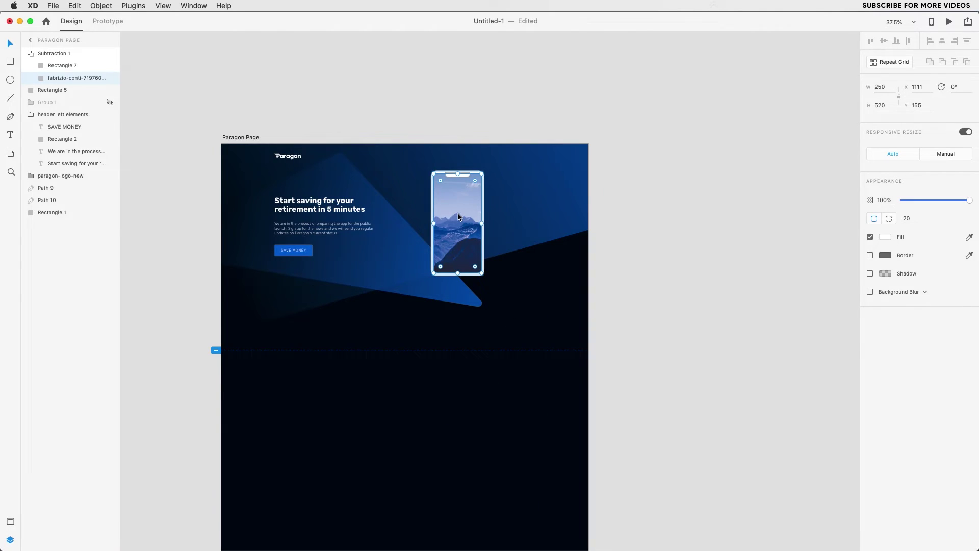
left_click(632, 278)
scroll(523, 212, "up", 2)
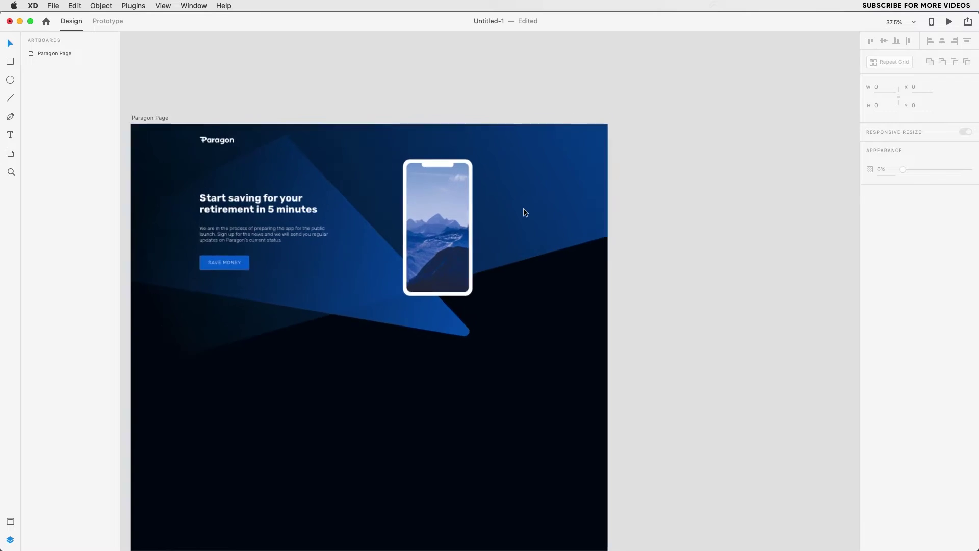
scroll(524, 211, "up", 3)
scroll(523, 212, "down", 1)
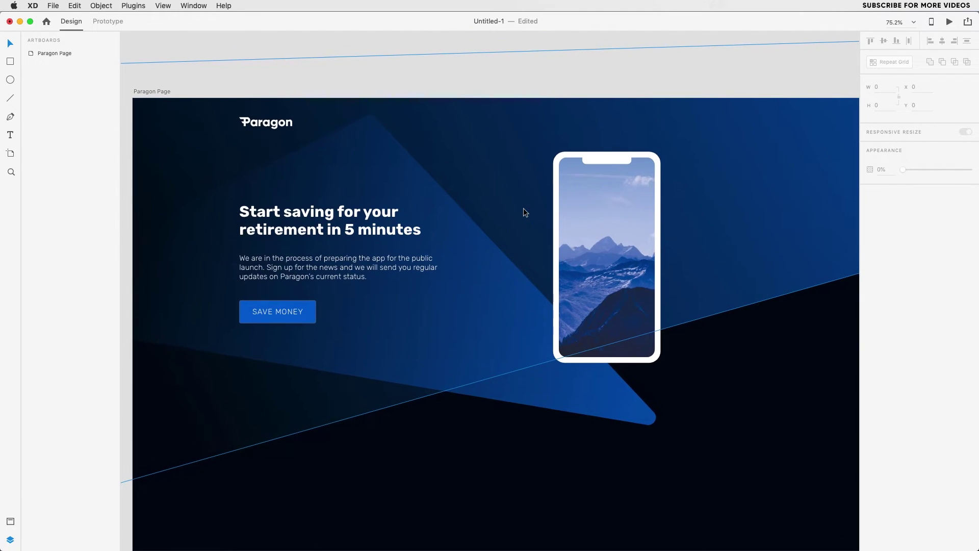
left_click(704, 250)
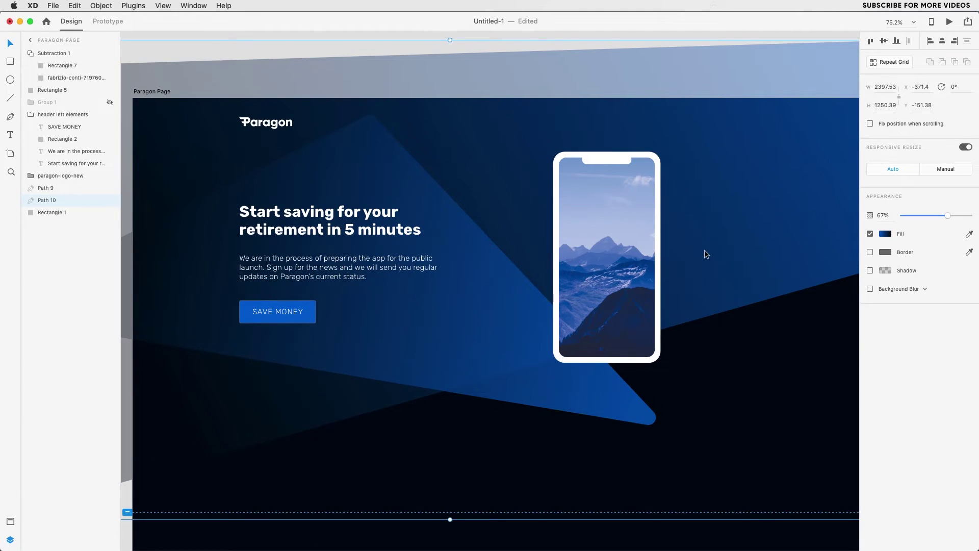
scroll(704, 250, "down", 3)
scroll(704, 250, "down", 2)
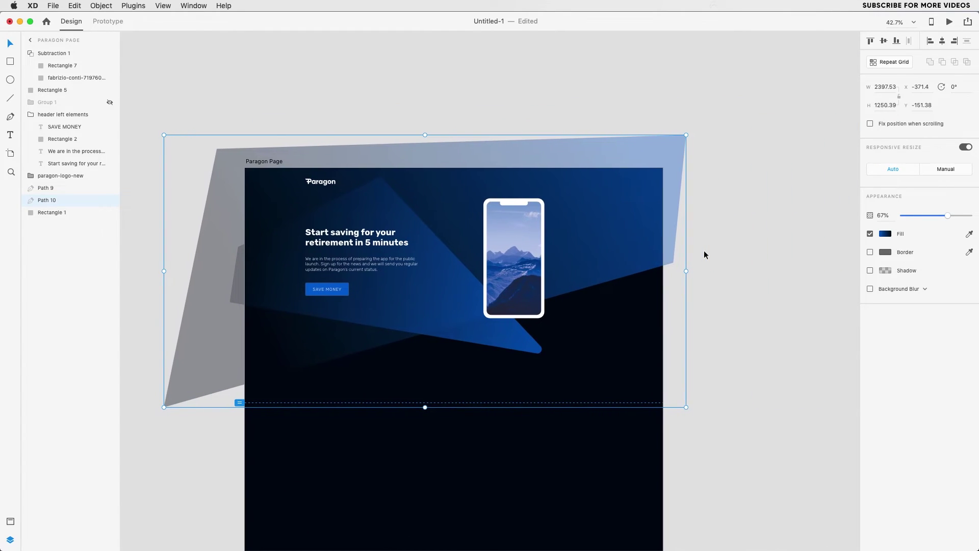
Step: Duplicate Path 10, mask the mountain photo into the copy, and resize the image inside
key("super+d")
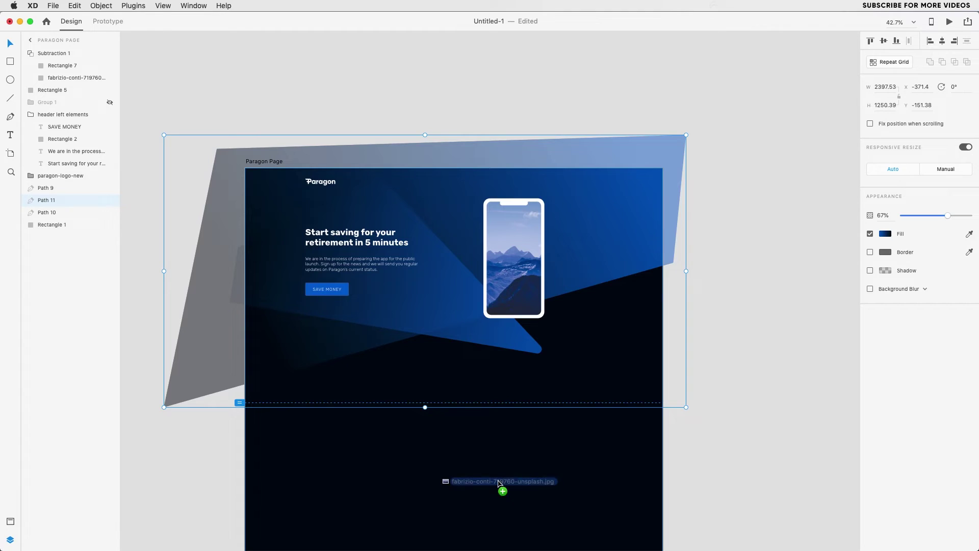
left_click_drag(499, 483, 618, 217)
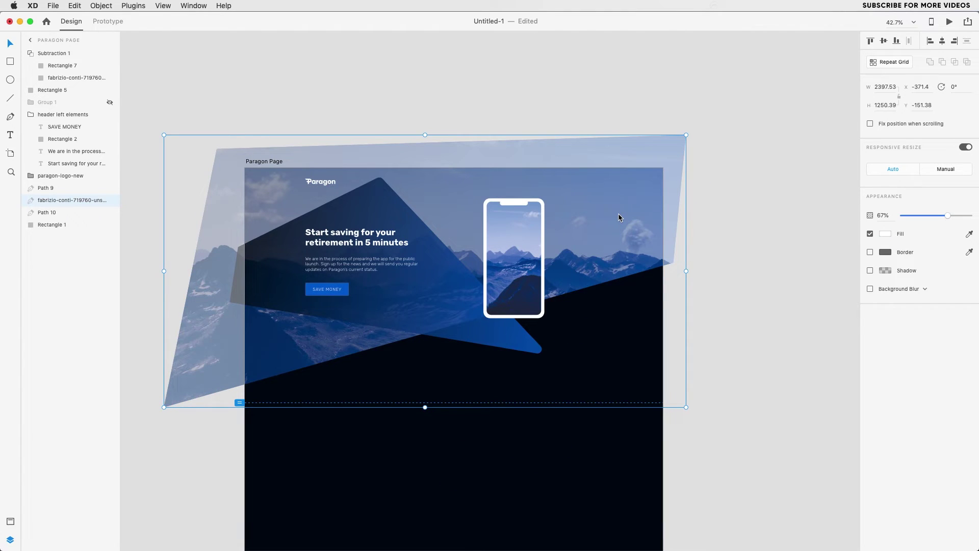
key("a")
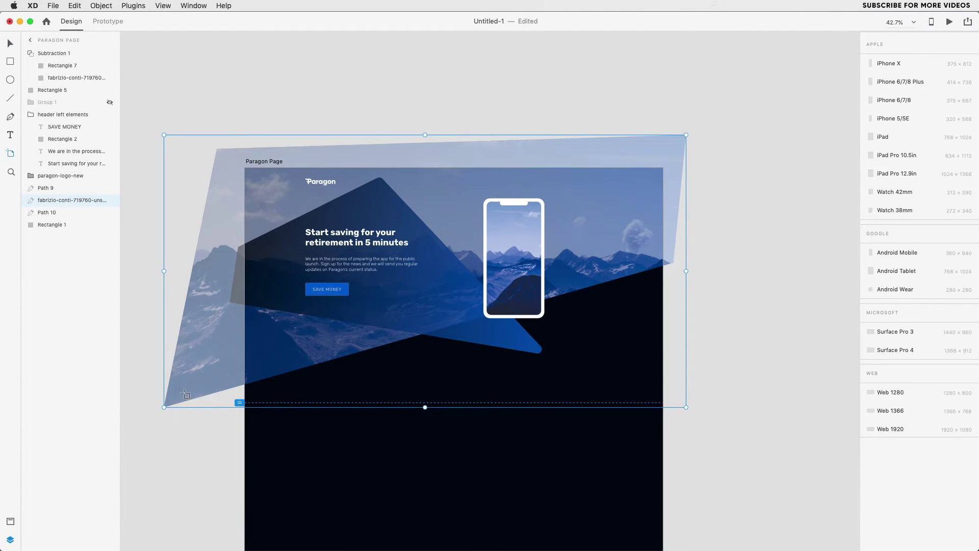
double_click(185, 394)
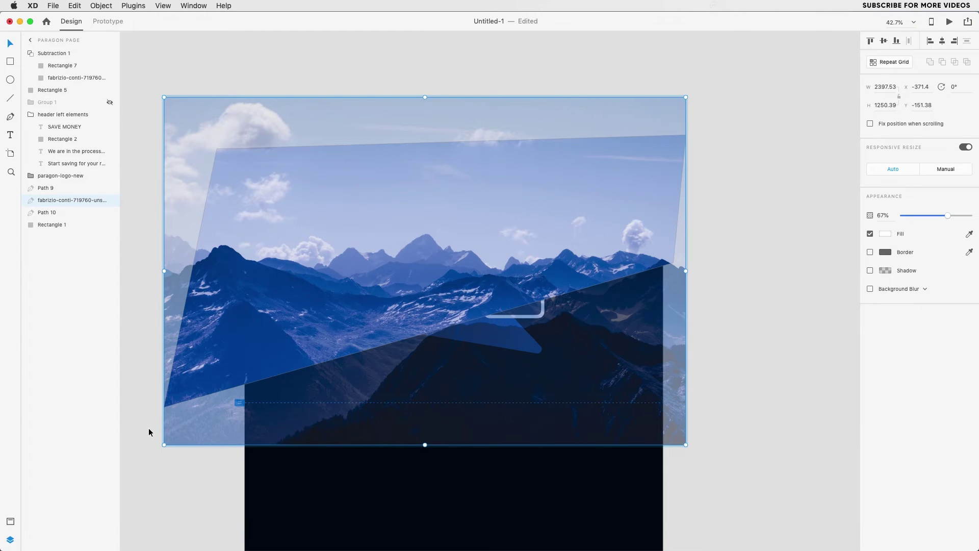
left_click_drag(165, 443, 241, 413)
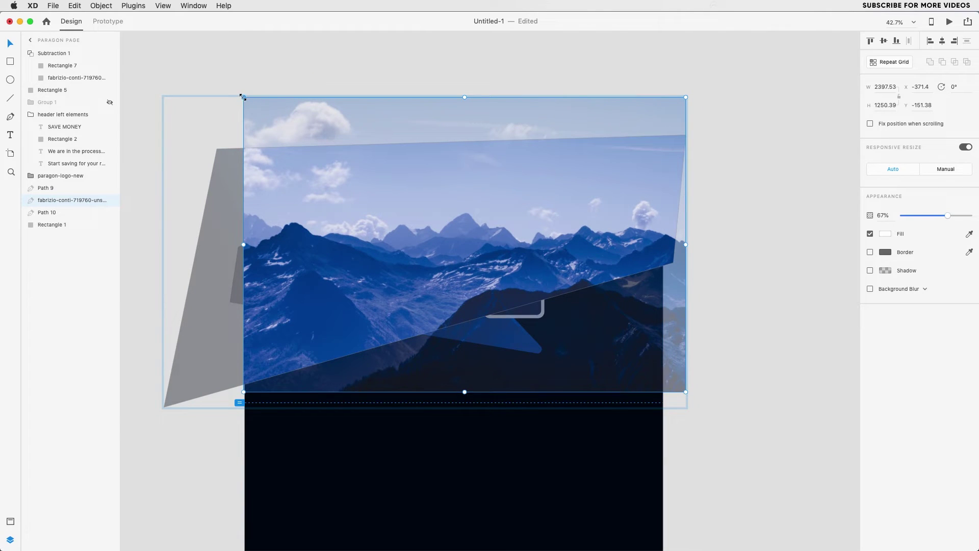
mouse_move(243, 97)
left_mouse_down()
mouse_move(266, 125)
mouse_move(243, 97)
left_mouse_up()
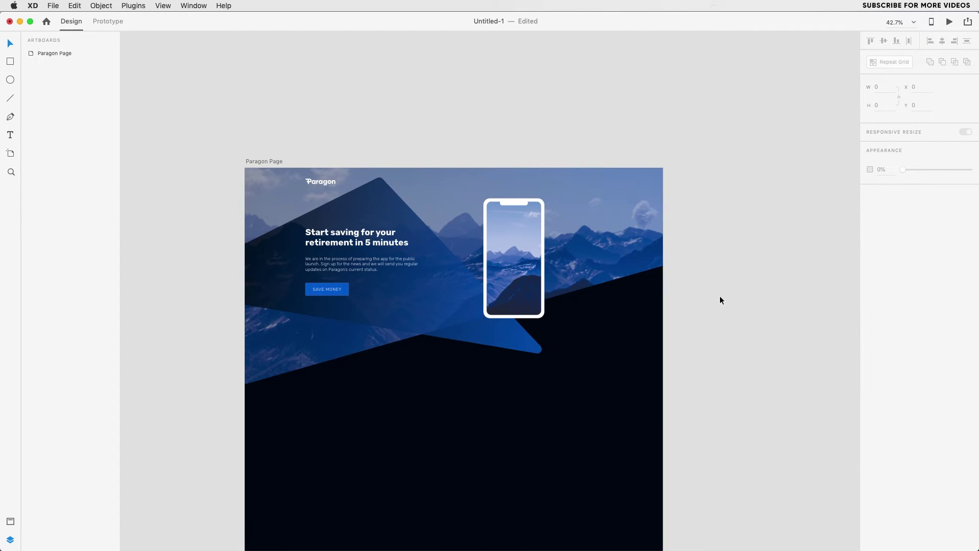
scroll(719, 295, "up", 3)
scroll(719, 297, "up", 2)
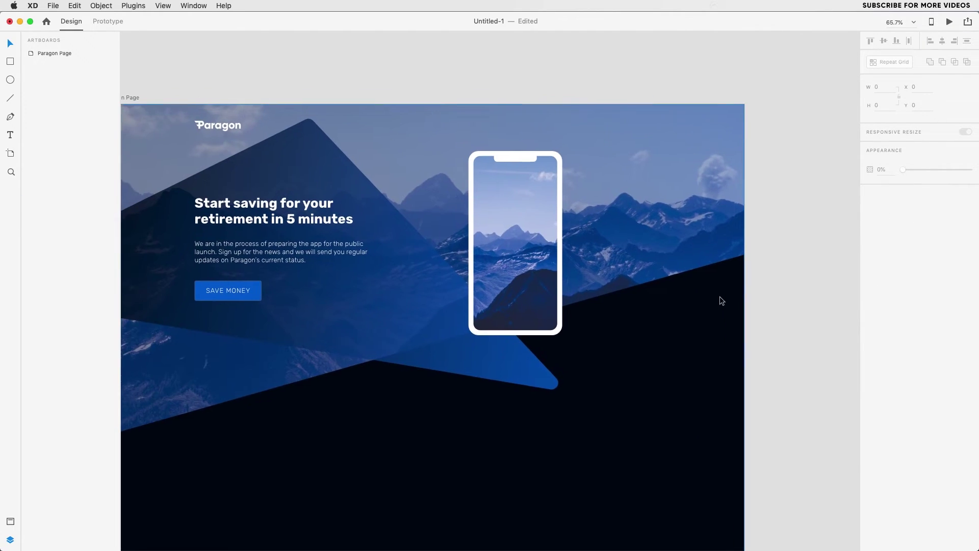
Step: Apply the #01070F swatch from Assets to the phone frame, Rectangle 5
left_click(565, 328)
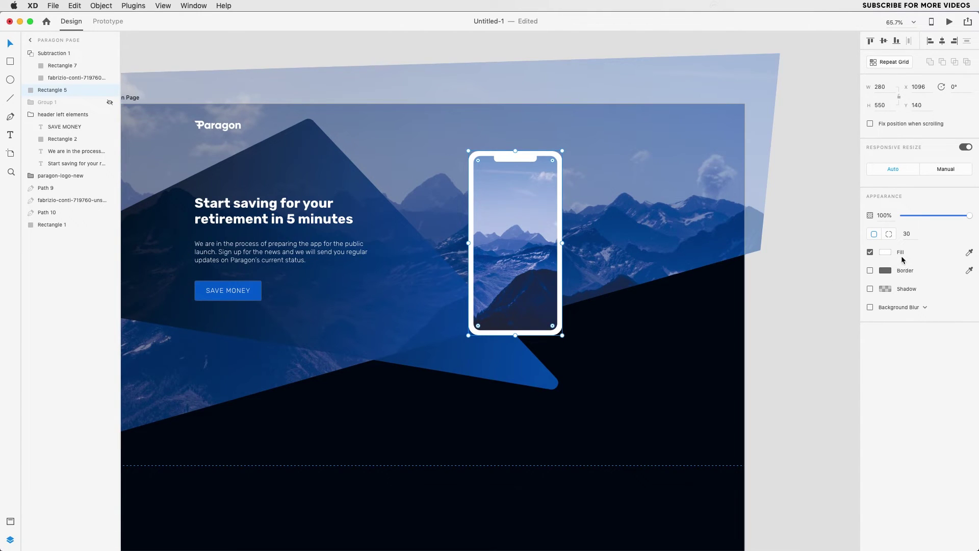
left_click(12, 521)
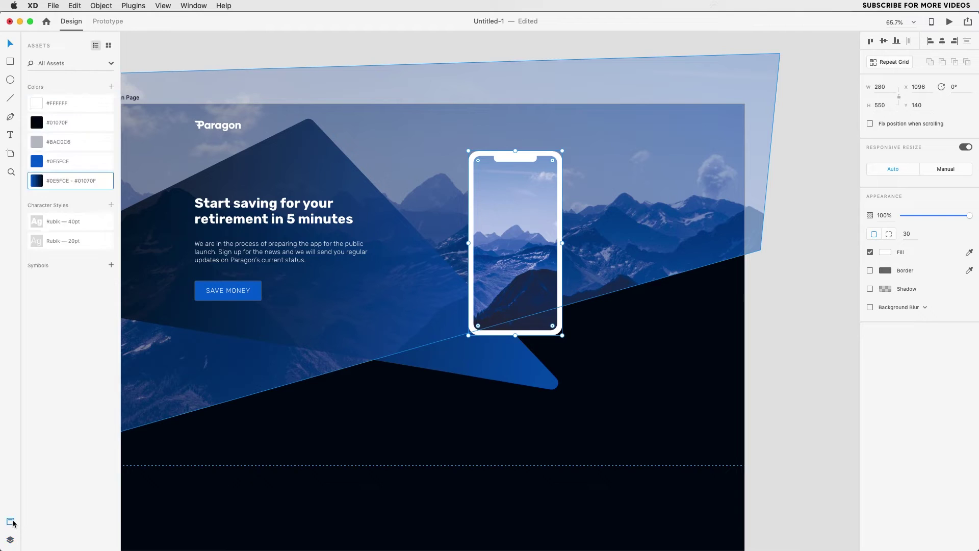
left_click(64, 123)
left_click(811, 385)
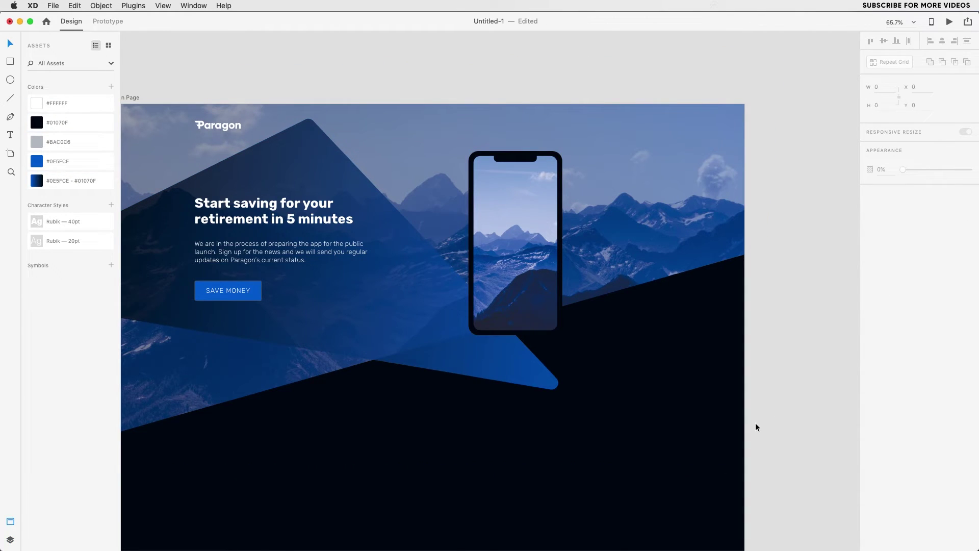
scroll(756, 422, "left", 3)
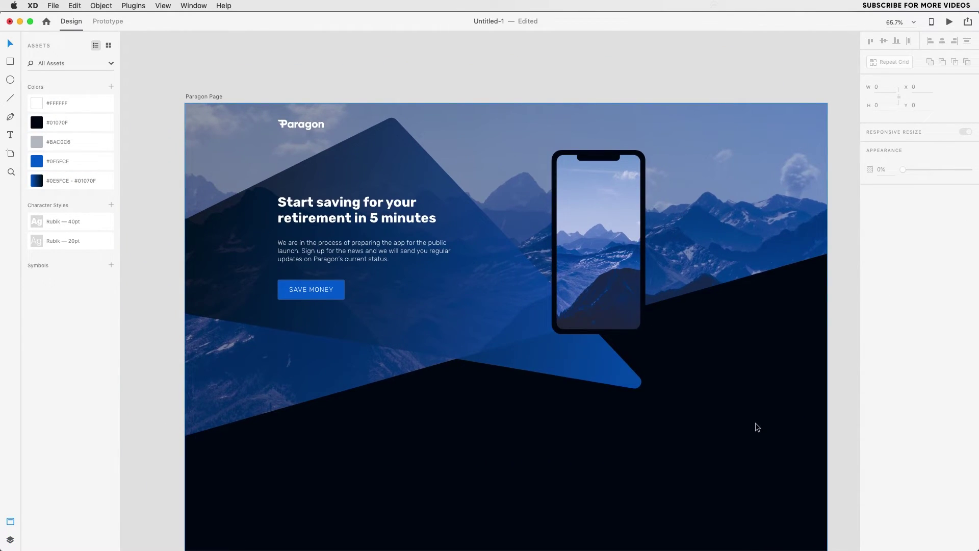
Step: Shrink the mountain photo from opposite corners and lower it inside its mask
left_click(772, 229)
scroll(774, 226, "down", 3)
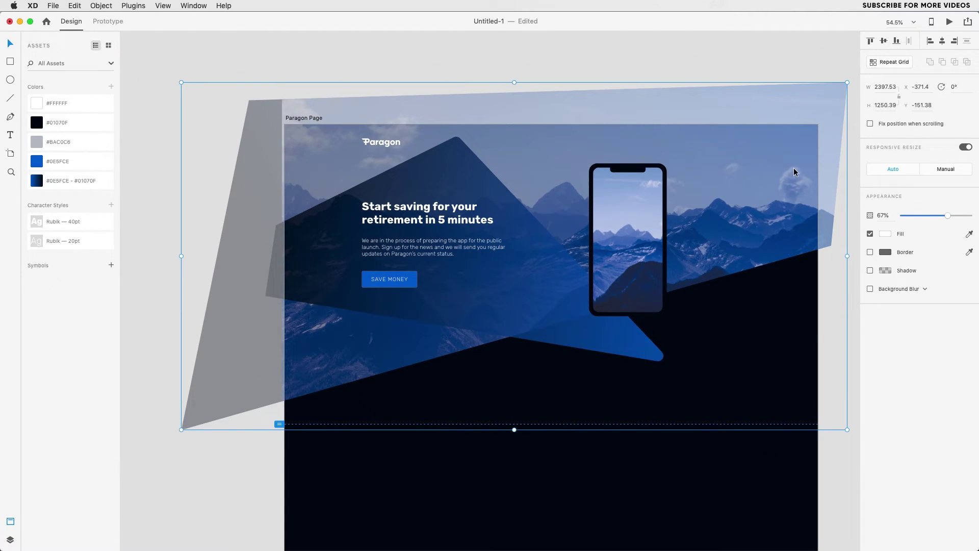
double_click(793, 167)
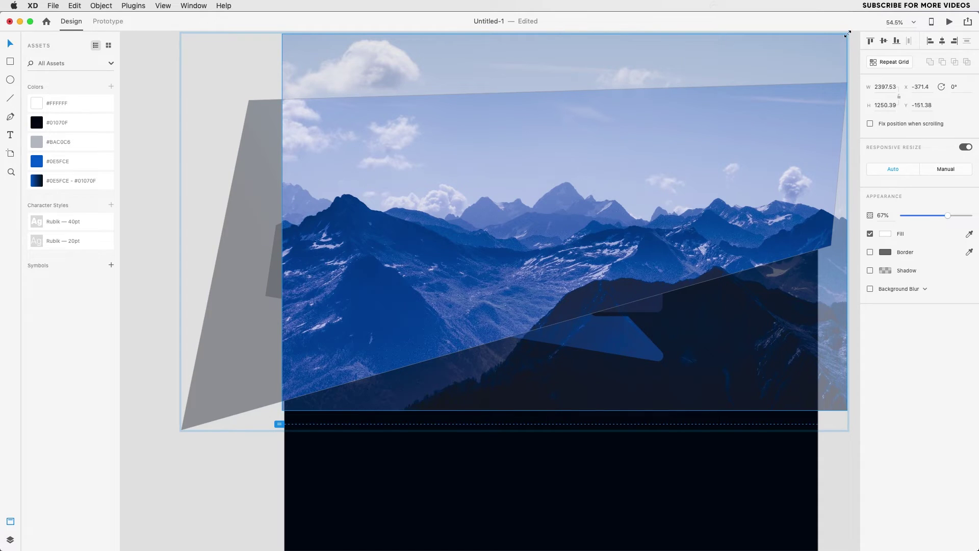
left_click_drag(846, 36, 833, 54)
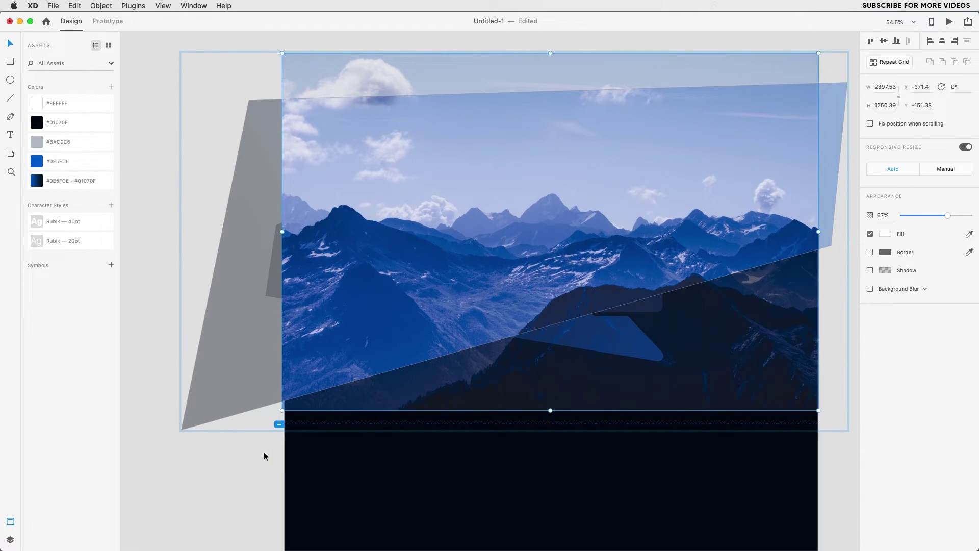
left_click_drag(283, 411, 400, 350)
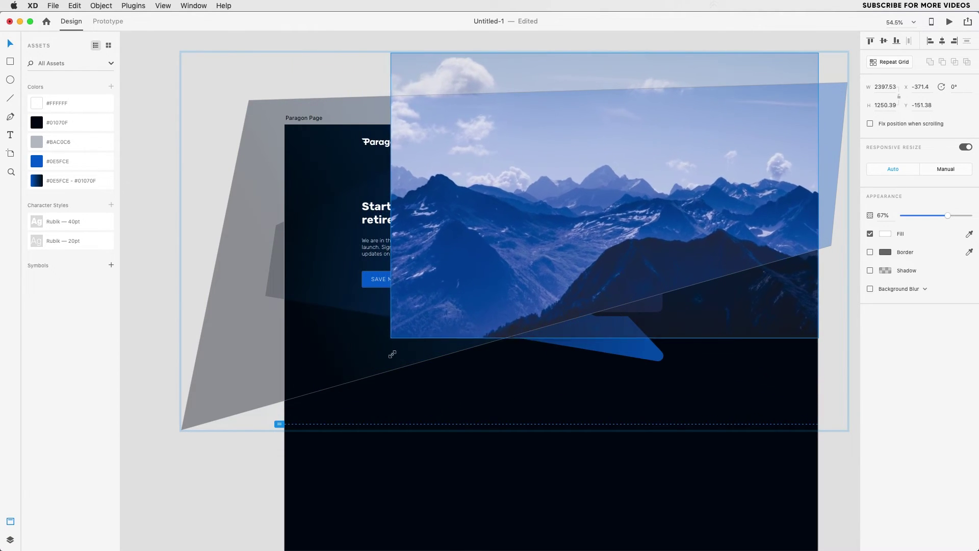
left_click_drag(522, 181, 523, 211)
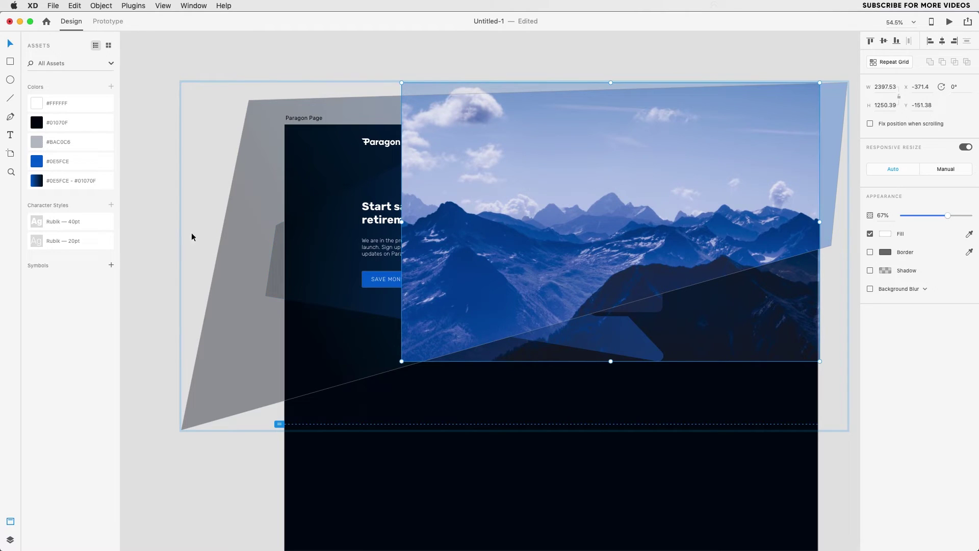
left_click(147, 249)
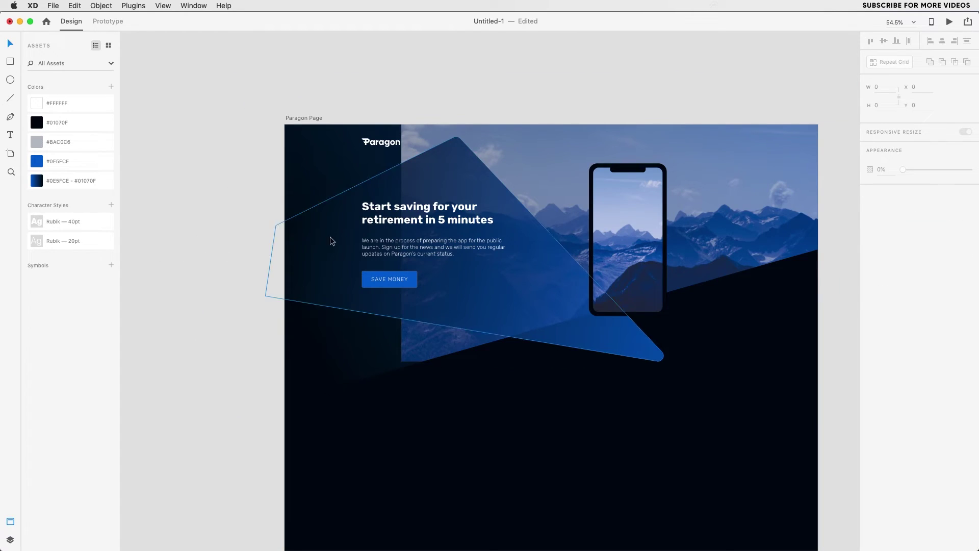
Step: Nudge the mountain photo further down and right within the mask, previewing the hero
double_click(557, 164)
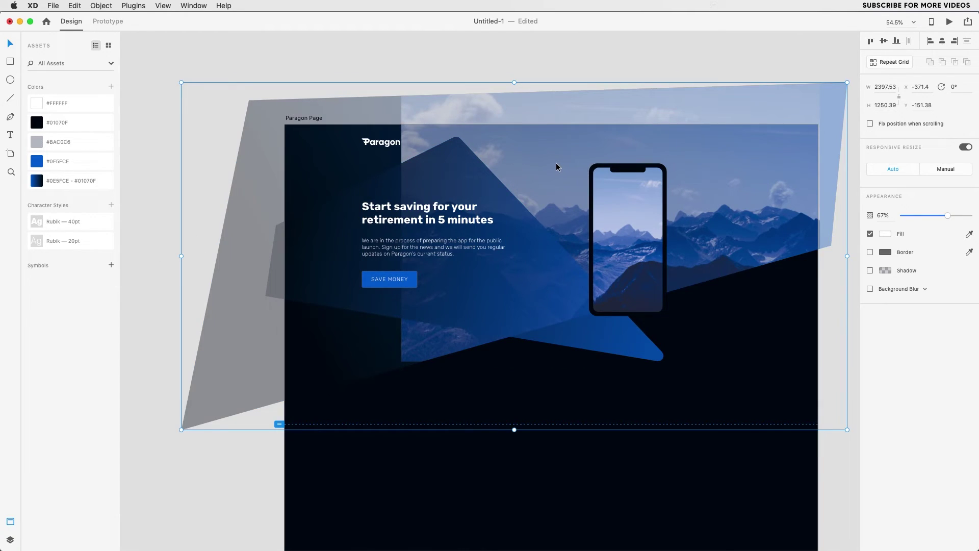
left_click_drag(555, 164, 544, 194)
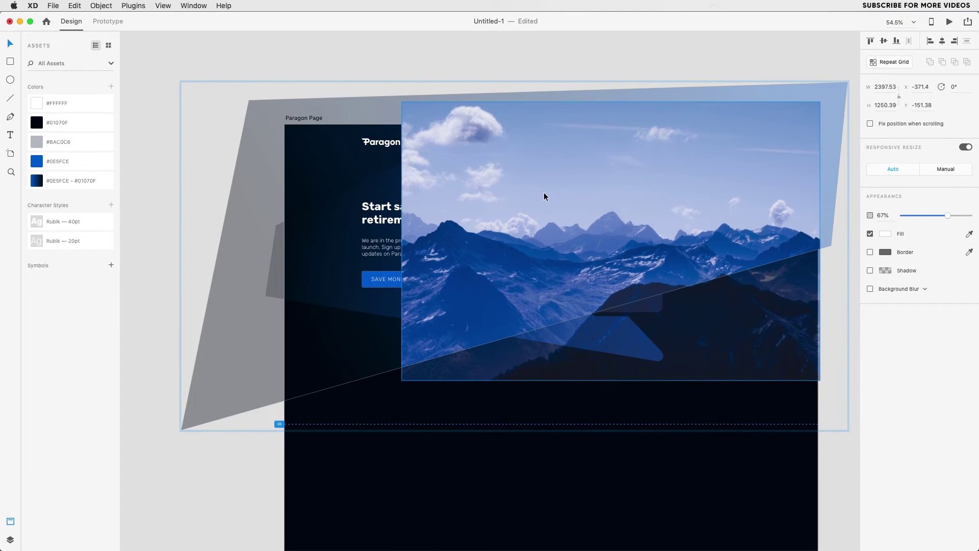
key("super+minus")
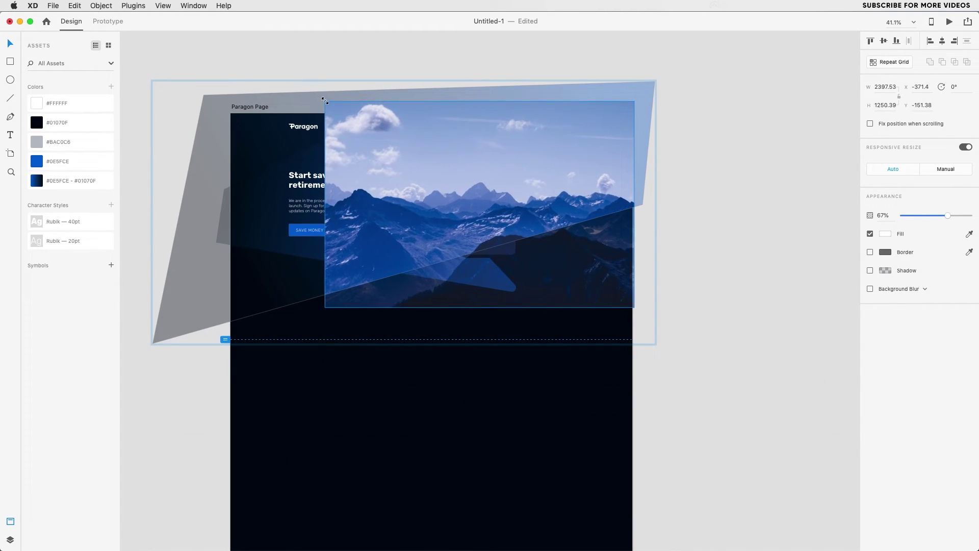
left_click(766, 216)
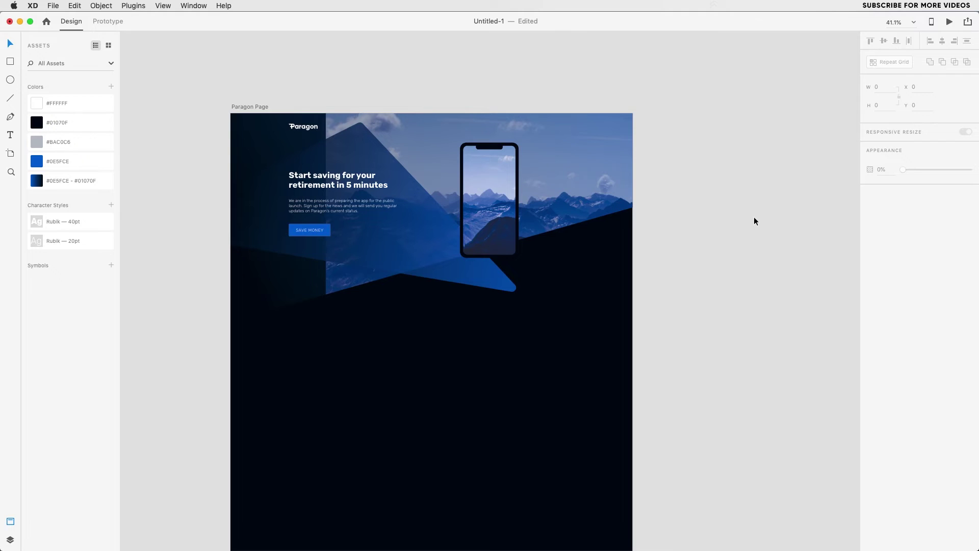
double_click(600, 198)
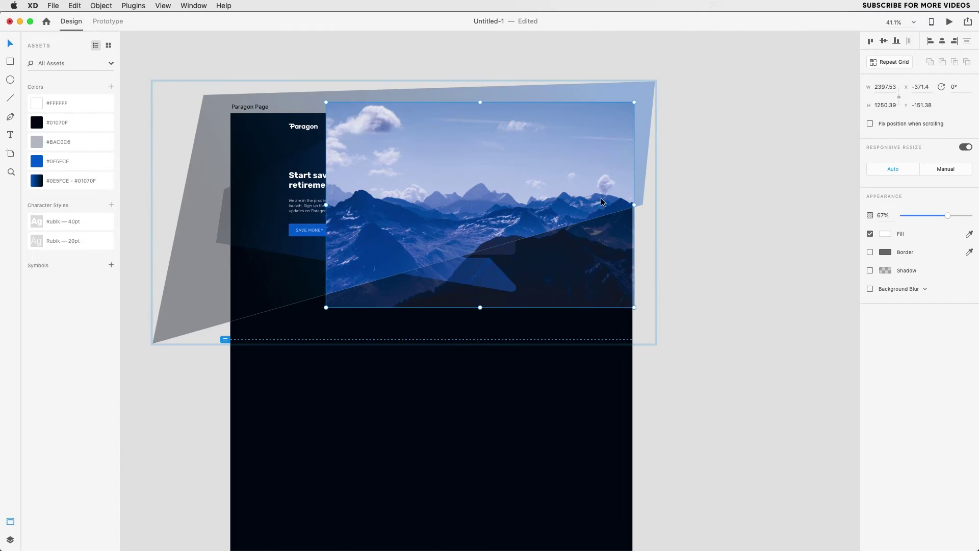
left_click_drag(572, 192, 584, 192)
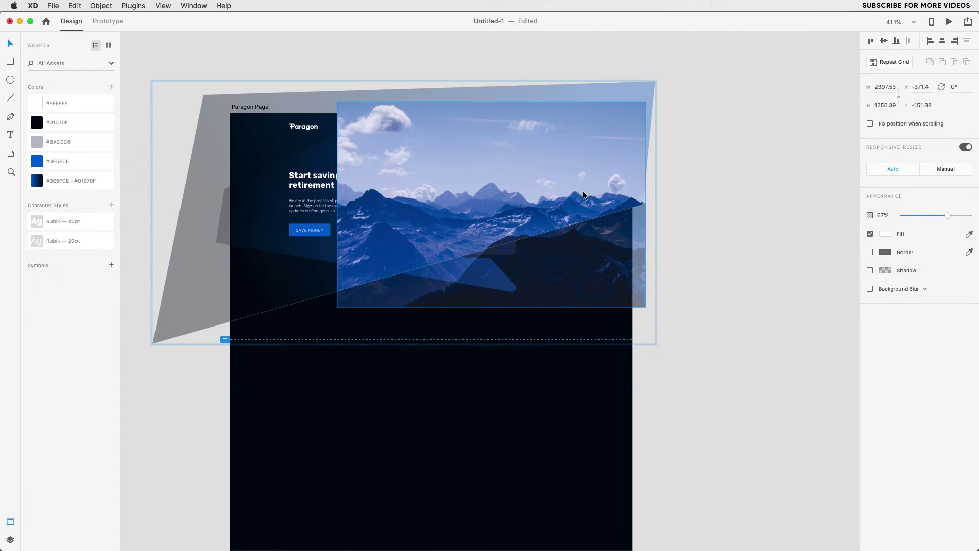
left_click(706, 198)
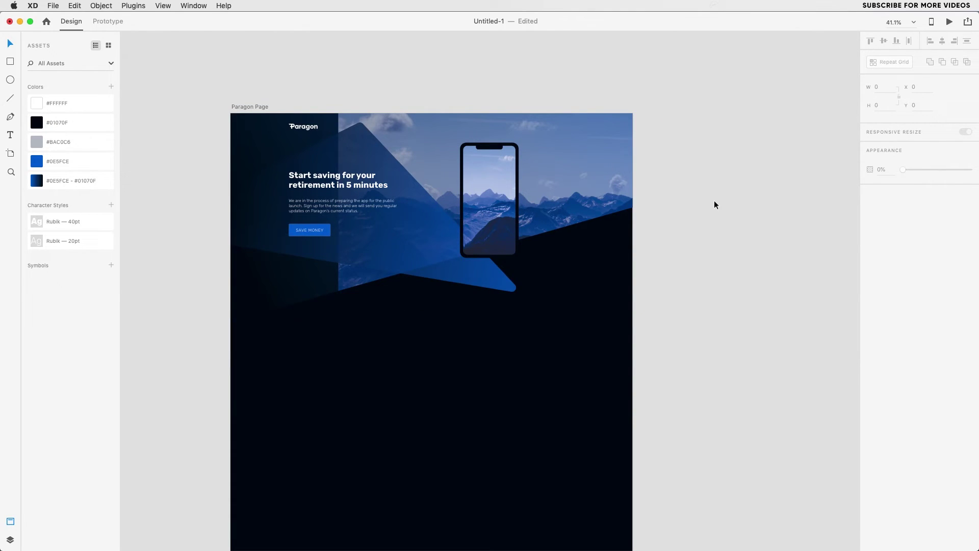
Step: Move the mountain photo layer below Path 10 and duplicate the angled hero shape
left_click(604, 181)
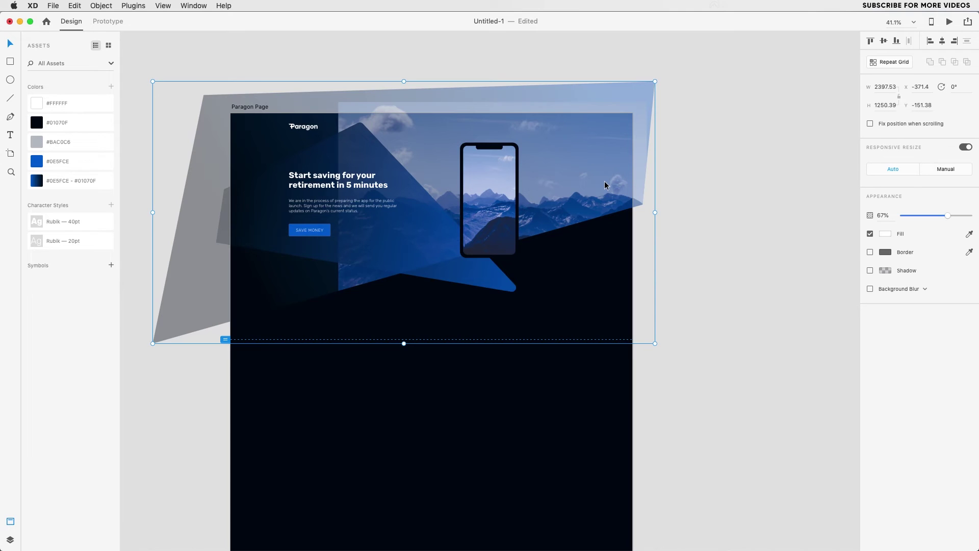
left_click(11, 540)
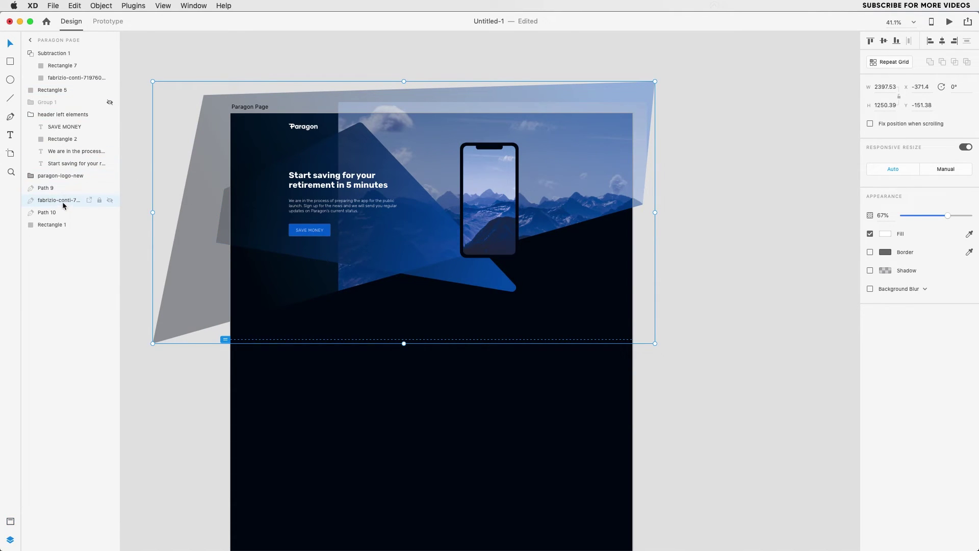
left_click_drag(62, 202, 62, 219)
left_click(694, 226)
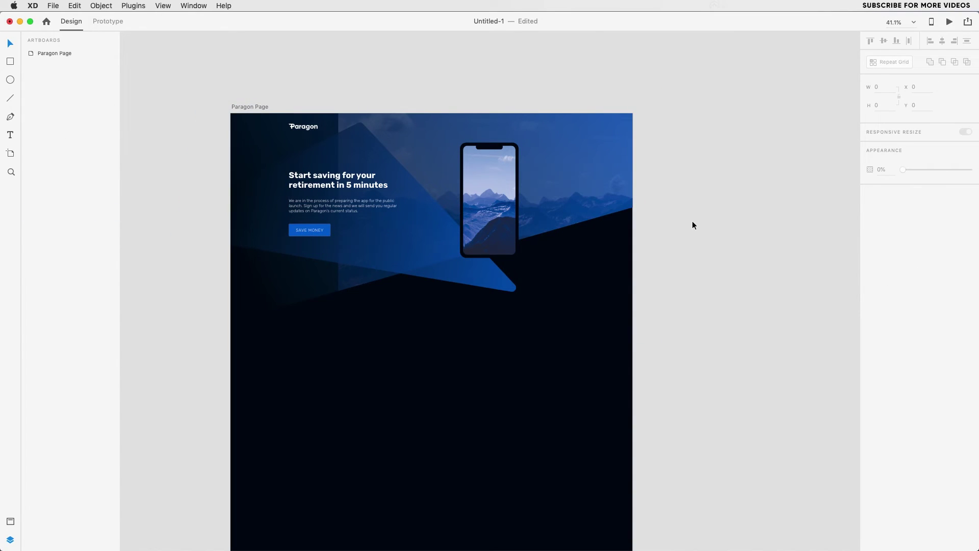
left_click(280, 291)
key("super+d")
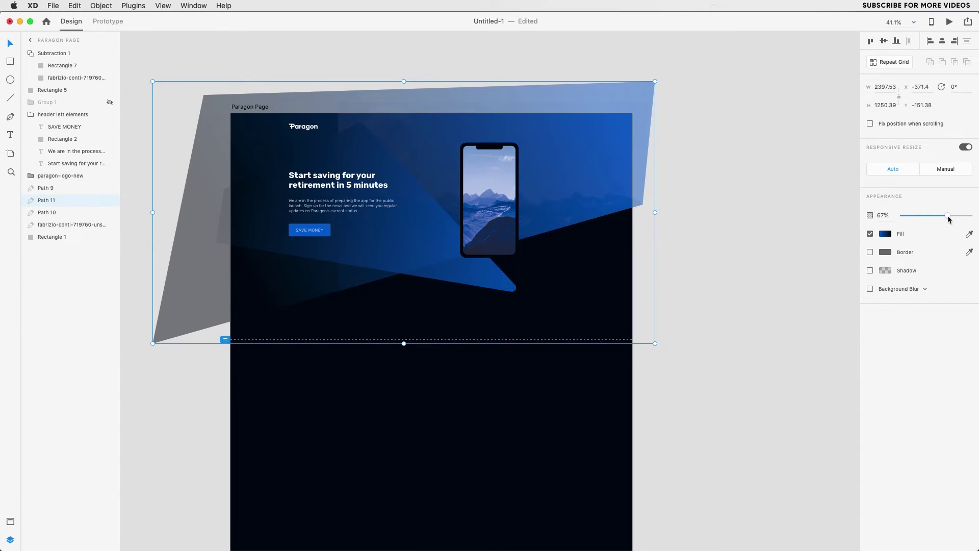
Step: Give the shape 100% opacity and a linear gradient fading to a 0% alpha stop
left_click_drag(948, 217, 972, 217)
left_click(884, 234)
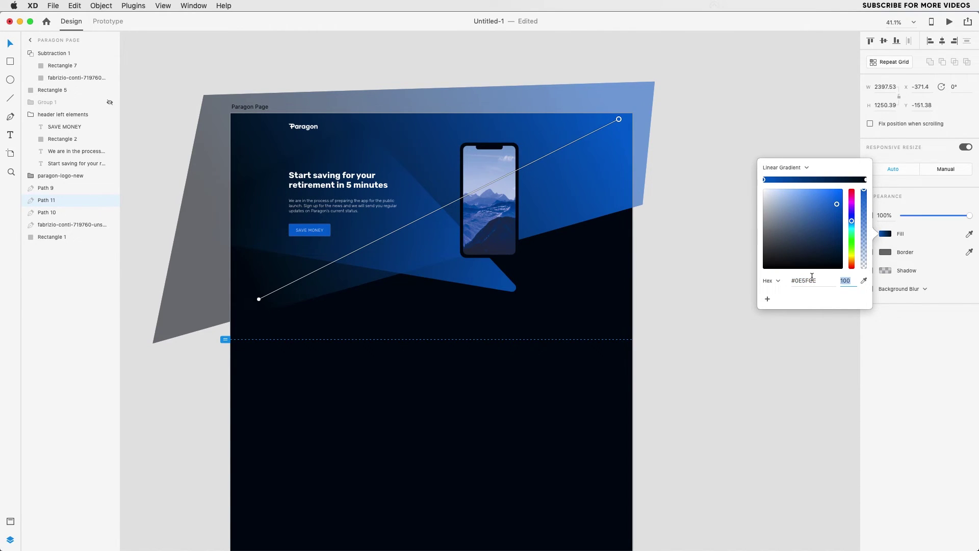
type("0")
key("Return")
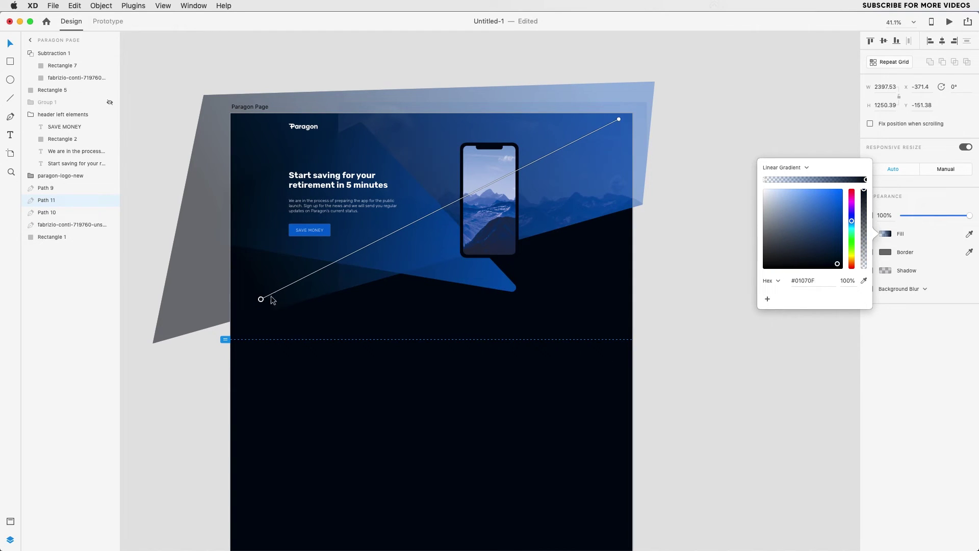
left_click_drag(266, 298, 331, 272)
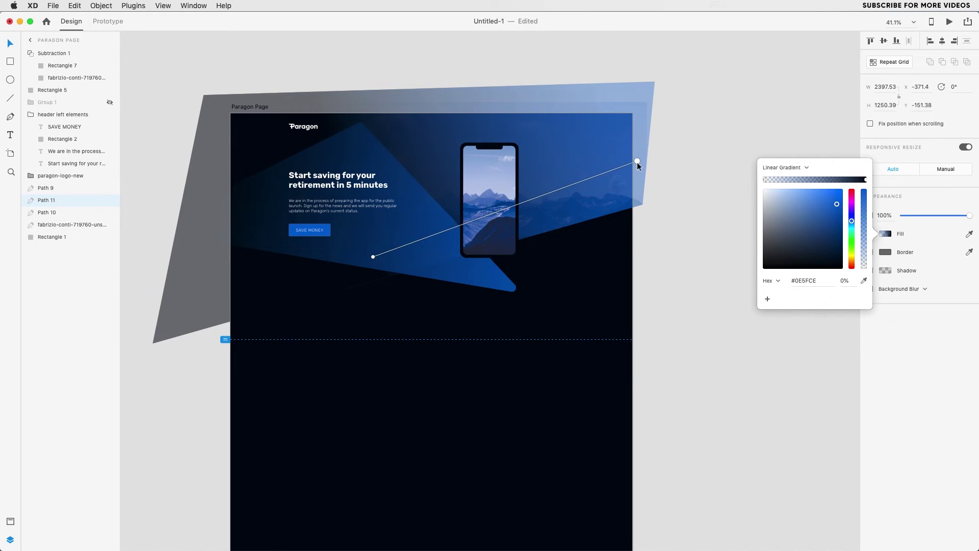
left_click_drag(648, 157, 633, 158)
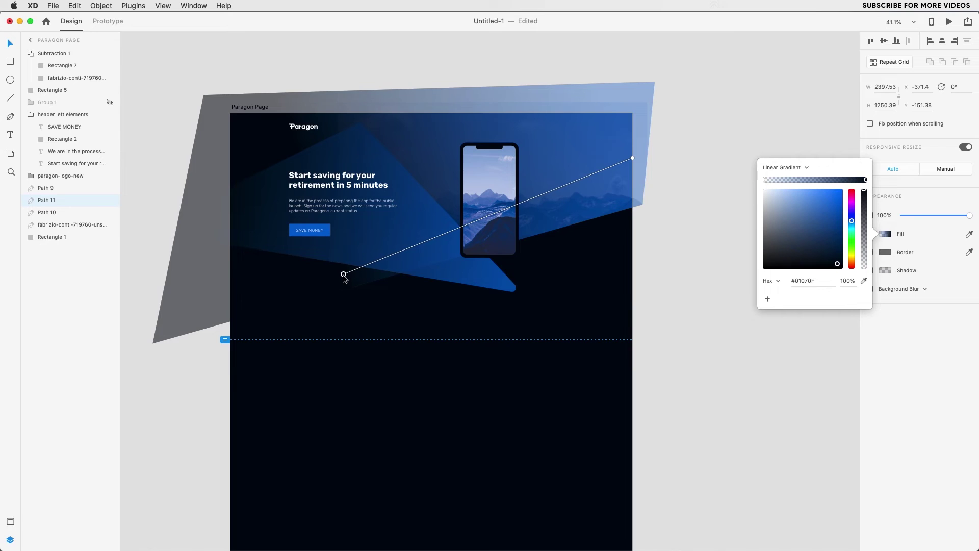
Step: Move the gradient shape below Path 10 and start colouring the SAVE MONEY button blue
left_click(69, 201)
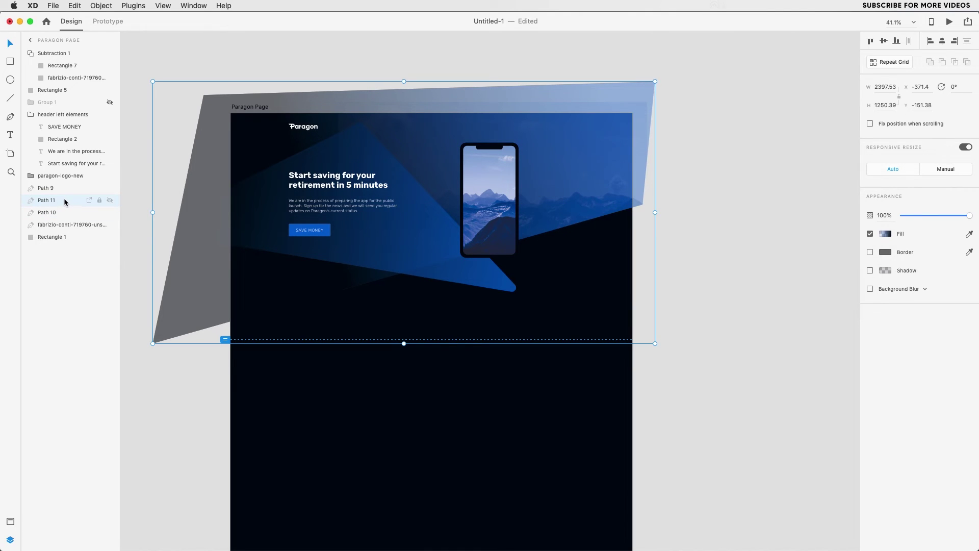
left_click_drag(65, 201, 66, 219)
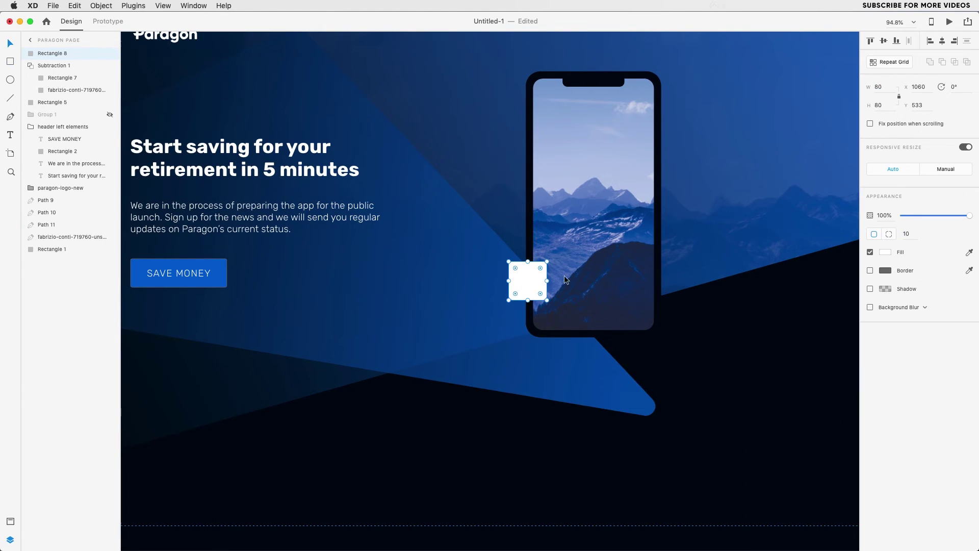
key("i")
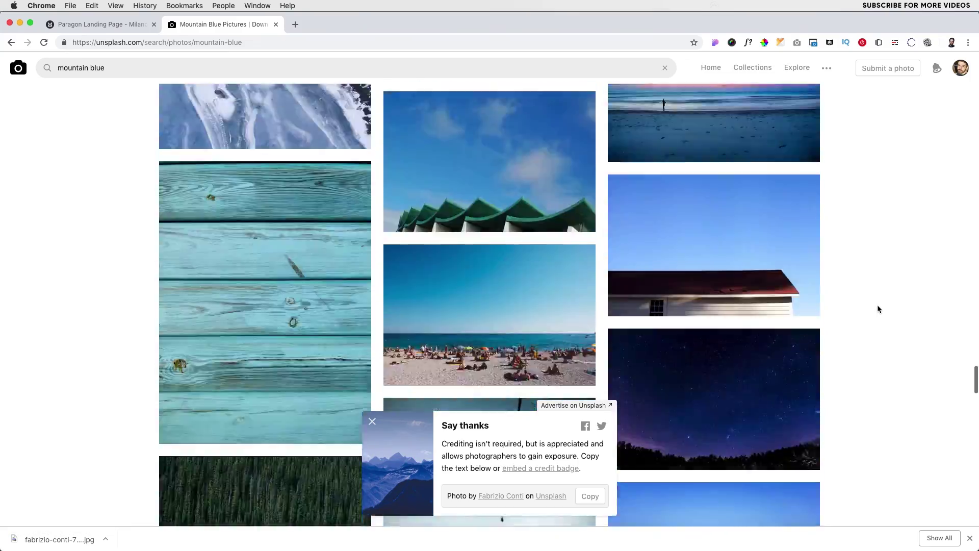
scroll(877, 305, "down", 10)
scroll(878, 305, "down", 10)
scroll(878, 305, "down", 10)
scroll(878, 305, "down", 10)
scroll(878, 304, "down", 10)
scroll(877, 304, "down", 10)
scroll(876, 305, "down", 10)
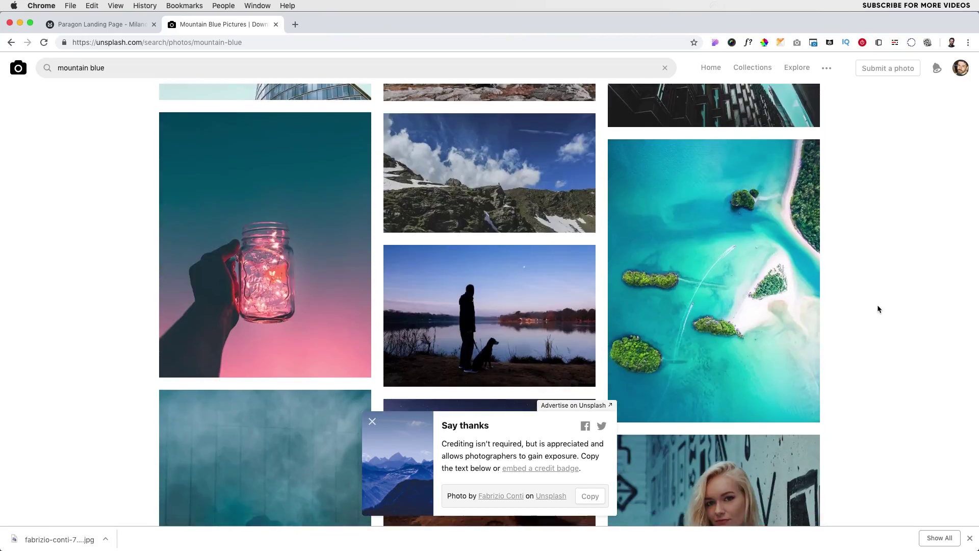
scroll(877, 304, "down", 10)
scroll(878, 305, "down", 10)
scroll(876, 305, "down", 10)
Step: Download a blue mountain photo from the Unsplash 'mountain blue' results
left_click(577, 285)
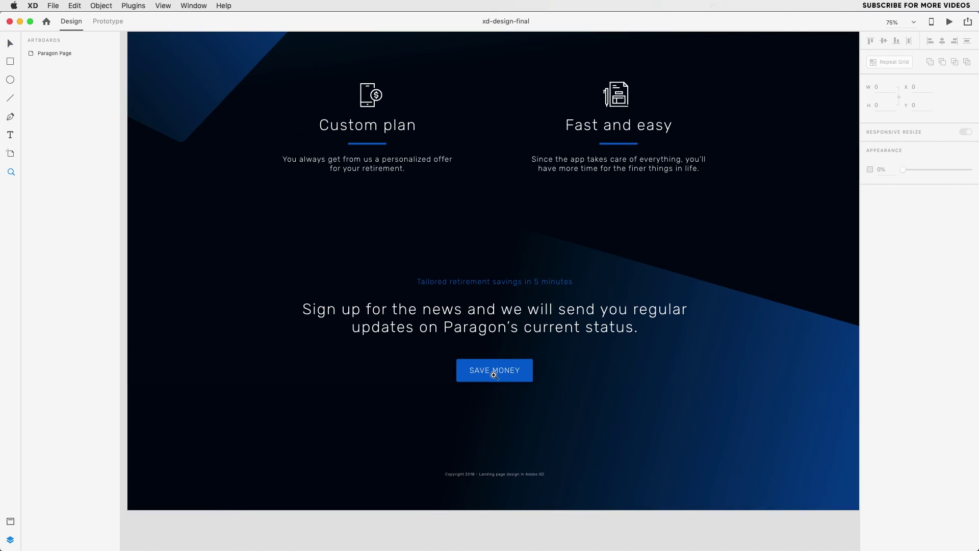
Step: Move the SAVE MONEY button right and draw a white email field to its left
key("v")
left_click(490, 380)
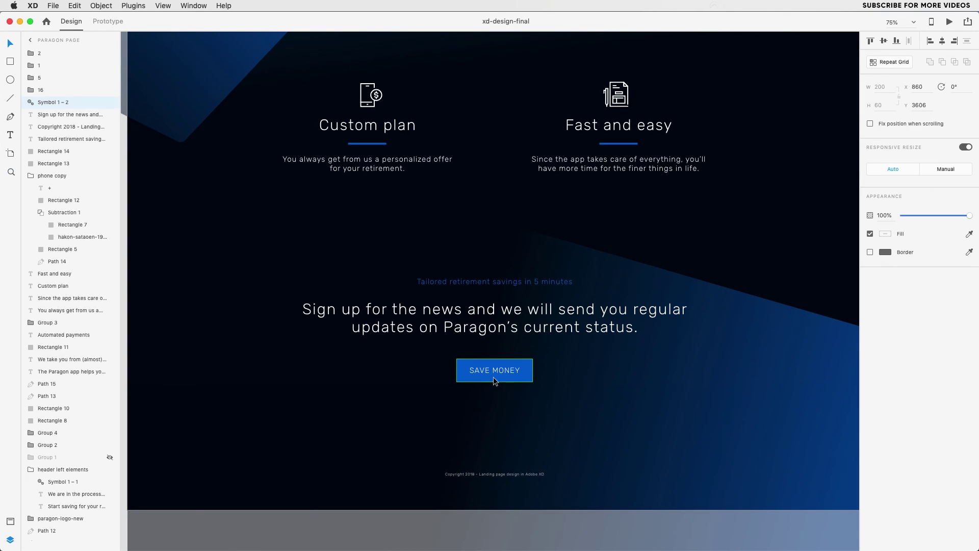
left_click_drag(495, 379, 580, 374)
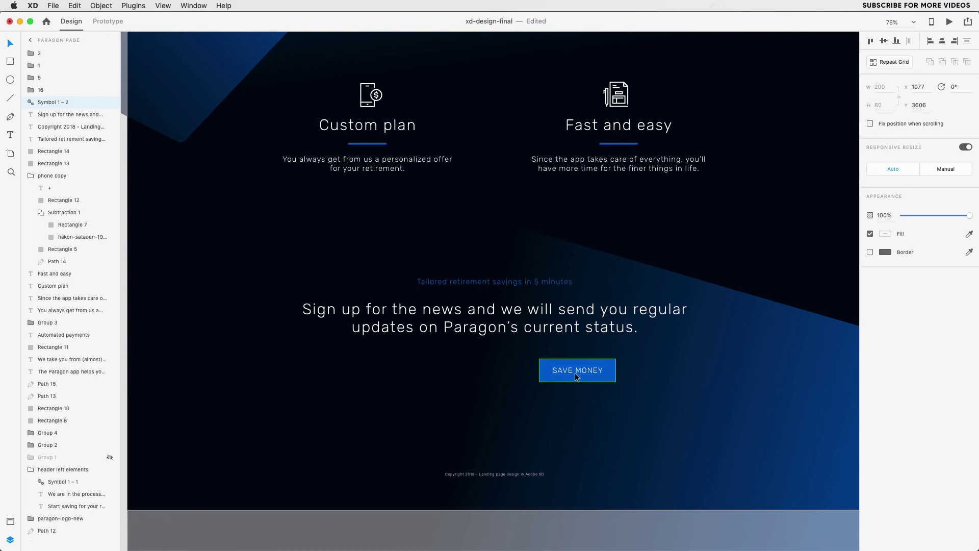
left_click(11, 62)
left_click_drag(530, 359, 386, 383)
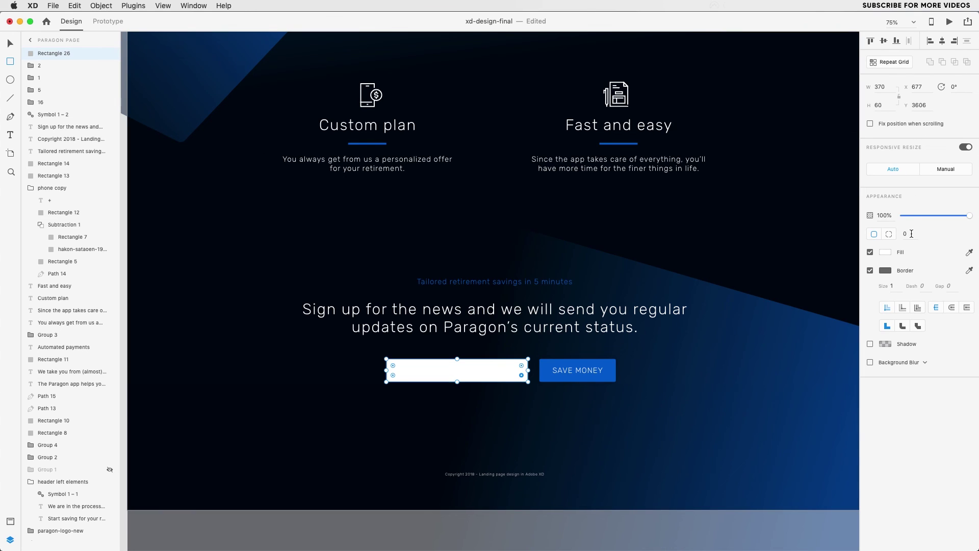
Step: Round the email field's corners to 4 and select it together with the button
left_click(612, 367)
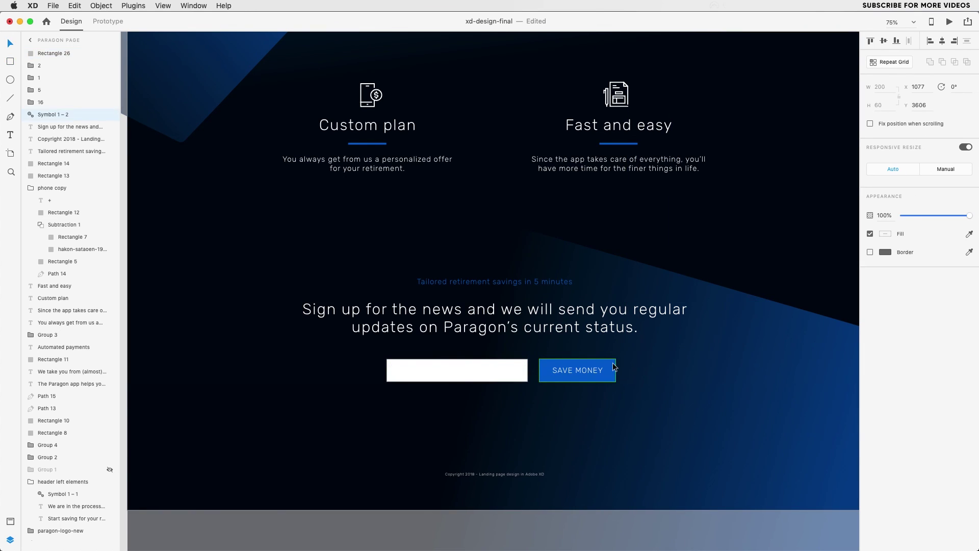
double_click(613, 368)
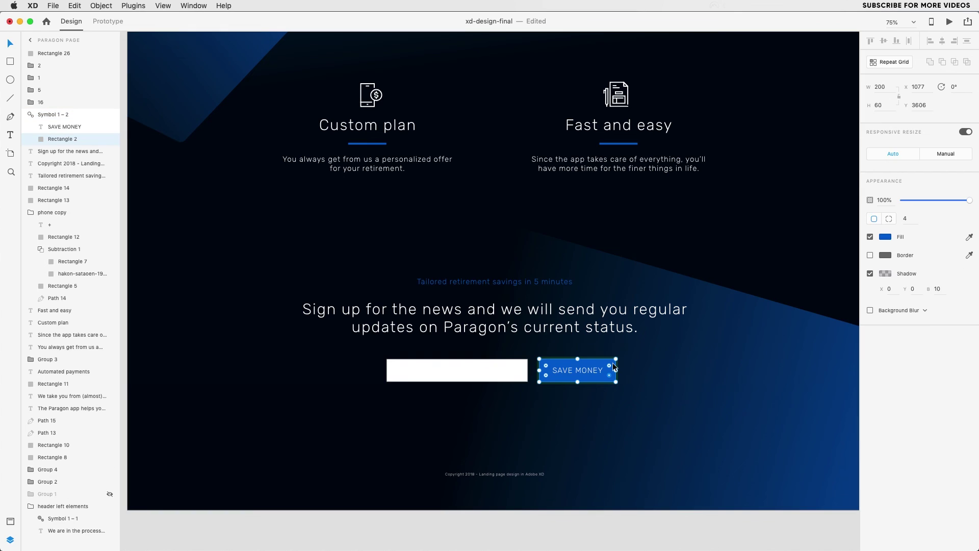
left_click(449, 372)
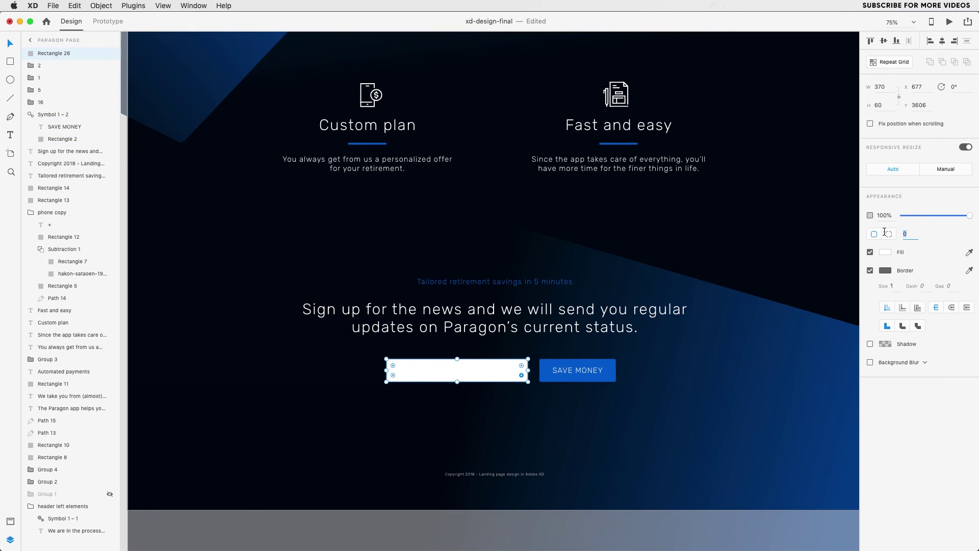
type("4")
key("Return")
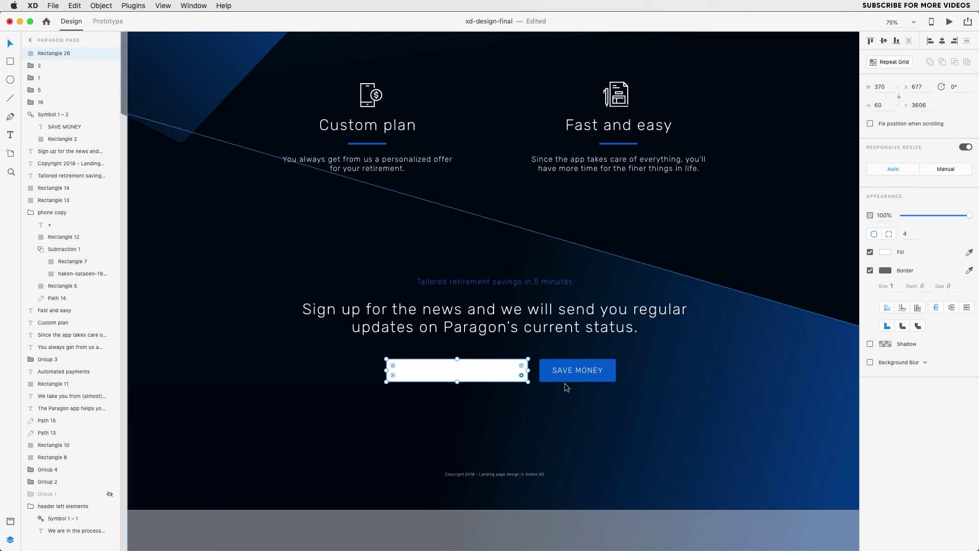
left_click(583, 413)
left_click(577, 369)
left_click(460, 372, "shift")
left_click(555, 404)
Step: Copy the SAVE MONEY label into the email field, colour it #BAC0C6, and begin retyping it
double_click(581, 370)
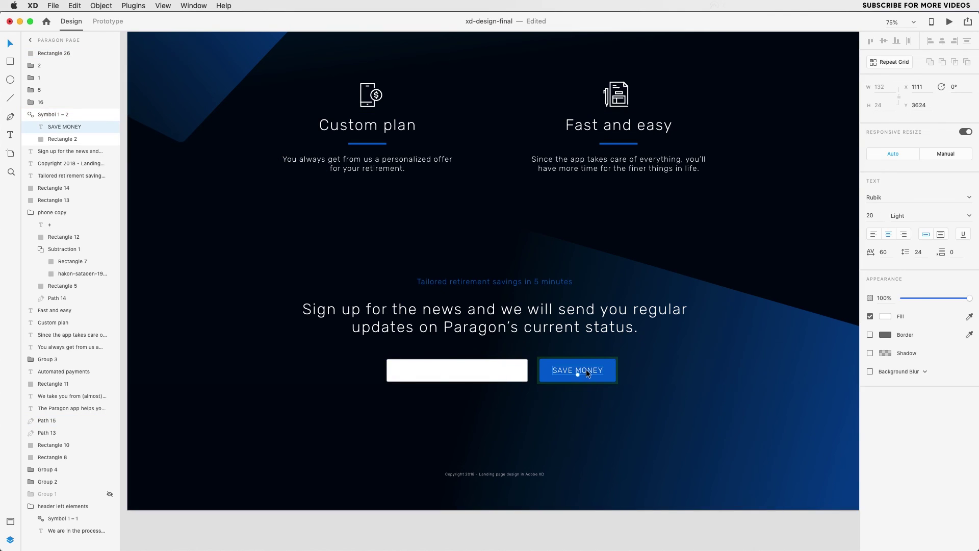
left_click_drag(589, 370, 436, 373)
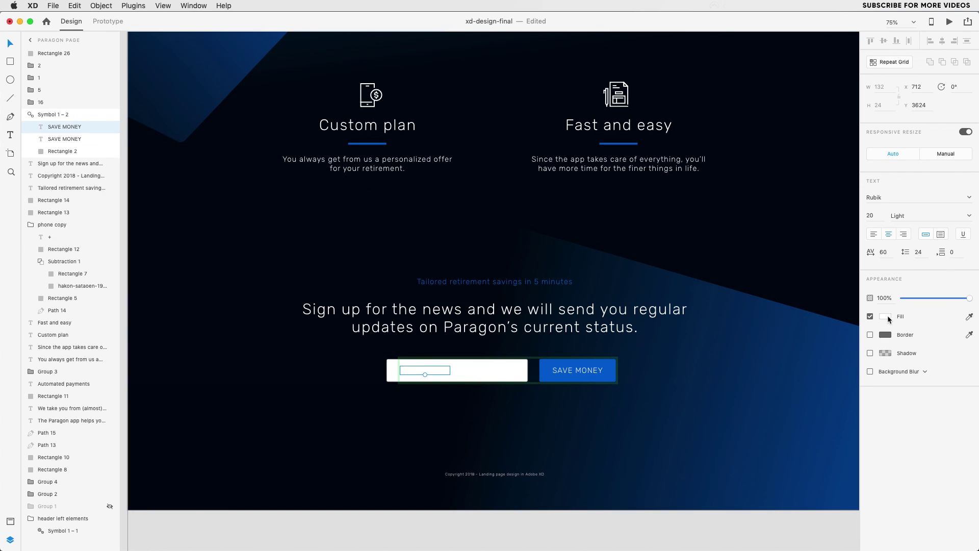
left_click(10, 521)
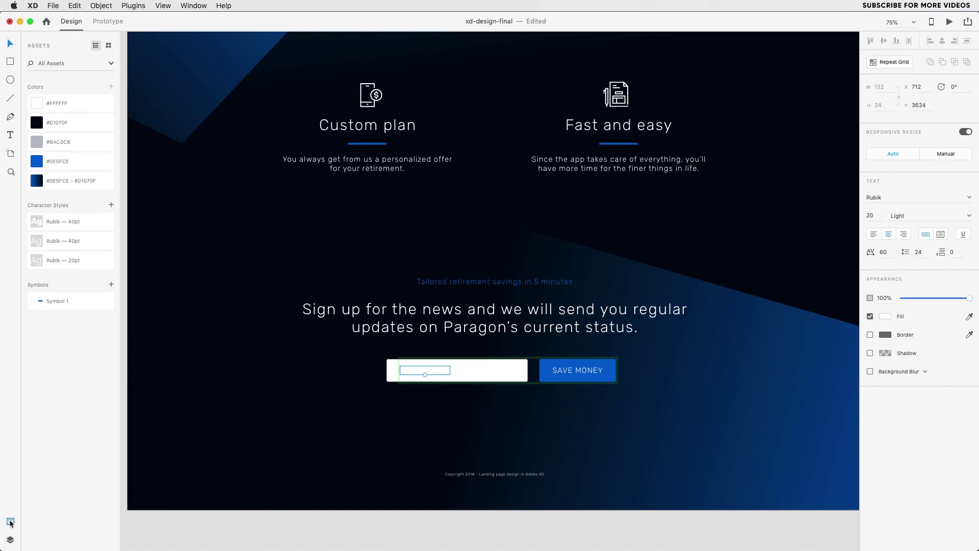
left_click(74, 144)
double_click(439, 370)
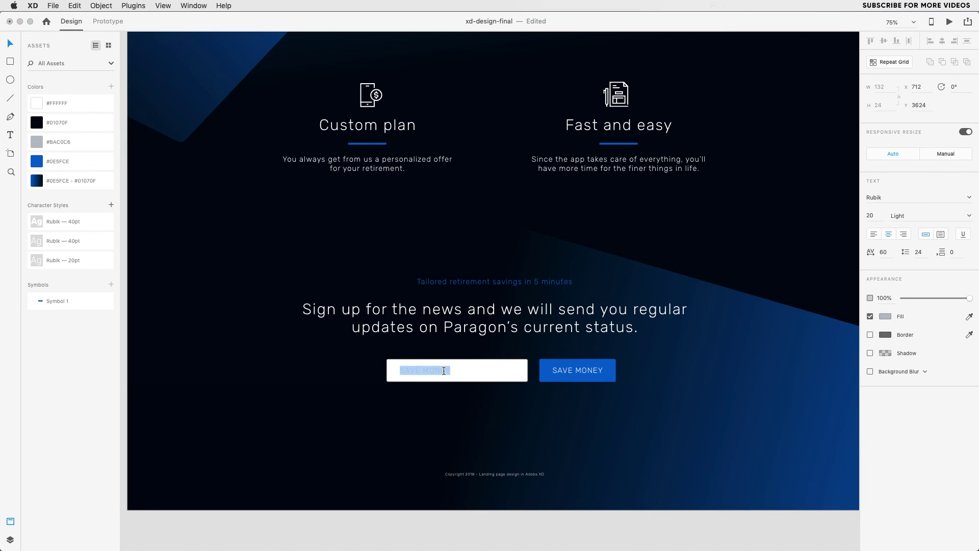
type("Your")
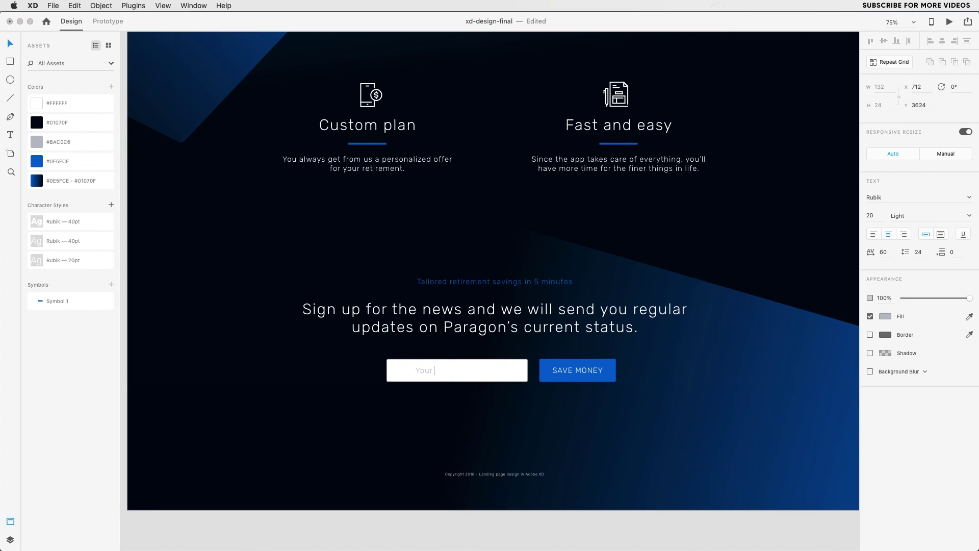